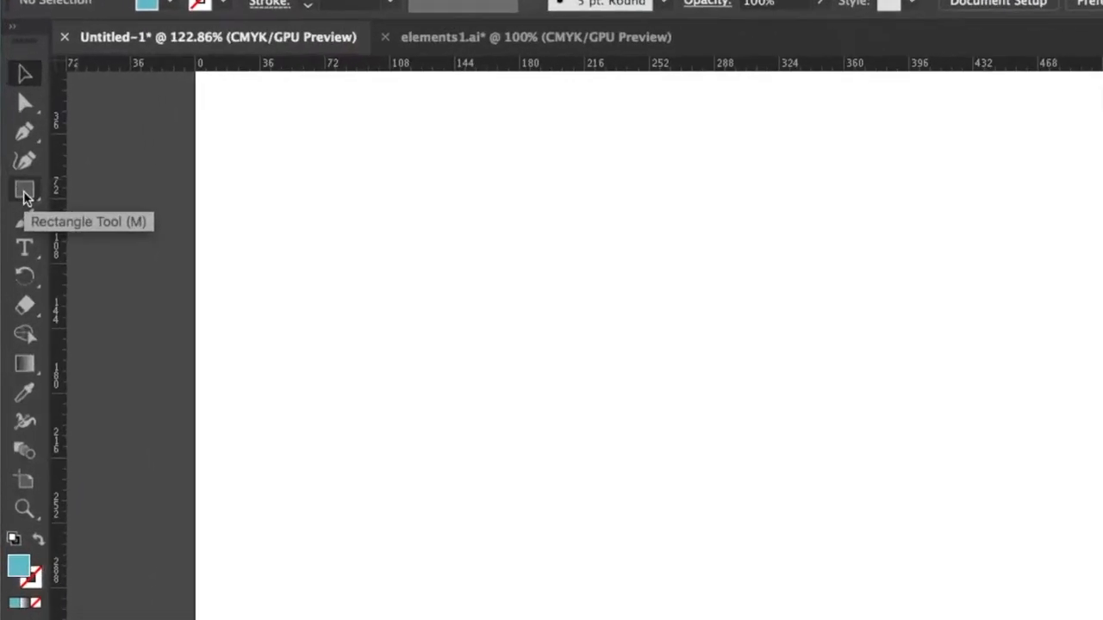
Create a 171.7428 pt line at a 323° angle with Fill Line enabled, using the Line Segment tool's options.
left_click(29, 213)
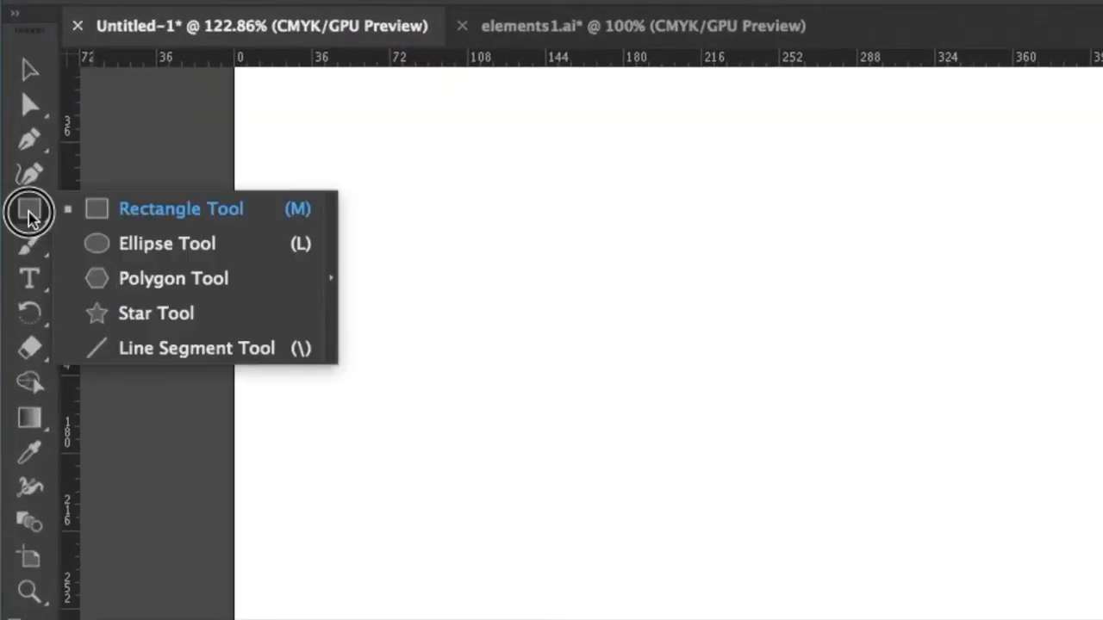
left_click_drag(28, 213, 158, 357)
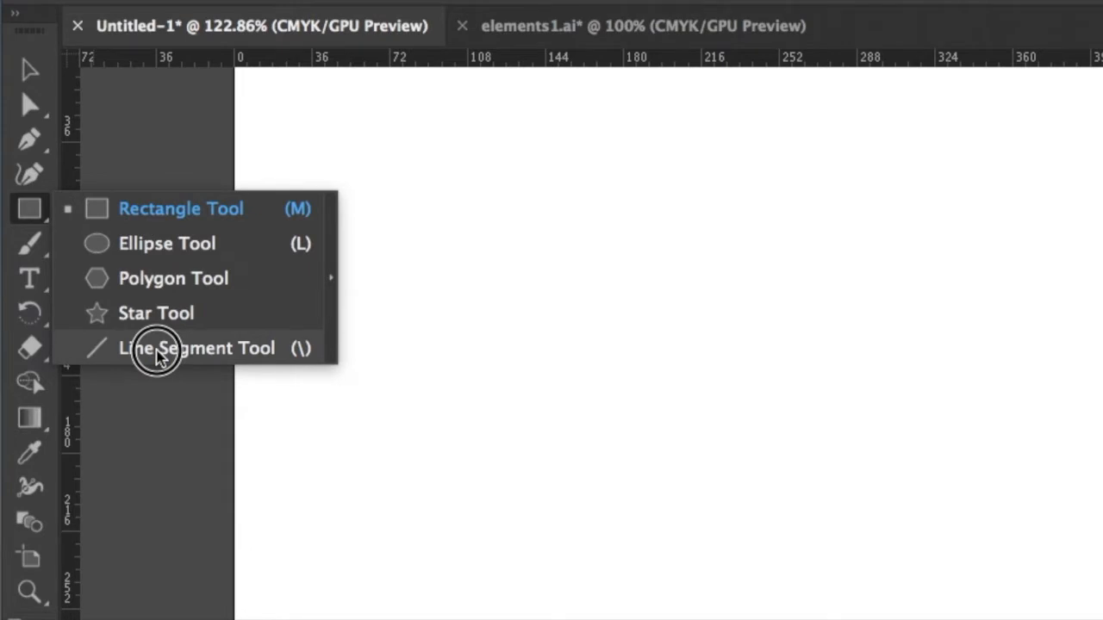
left_click_drag(158, 357, 158, 351)
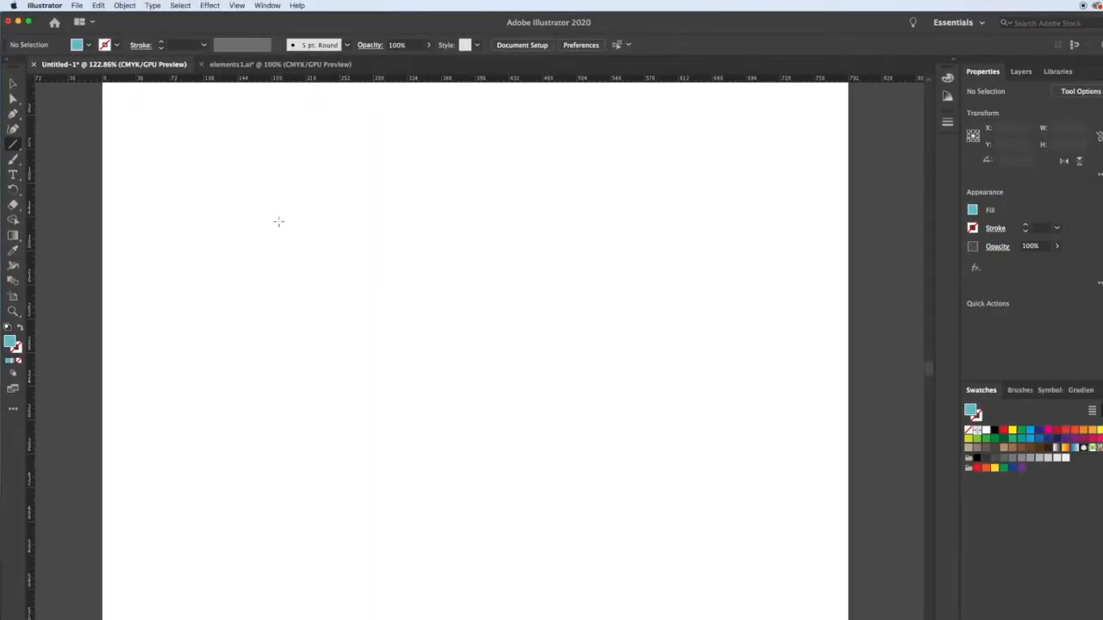
left_click(278, 221)
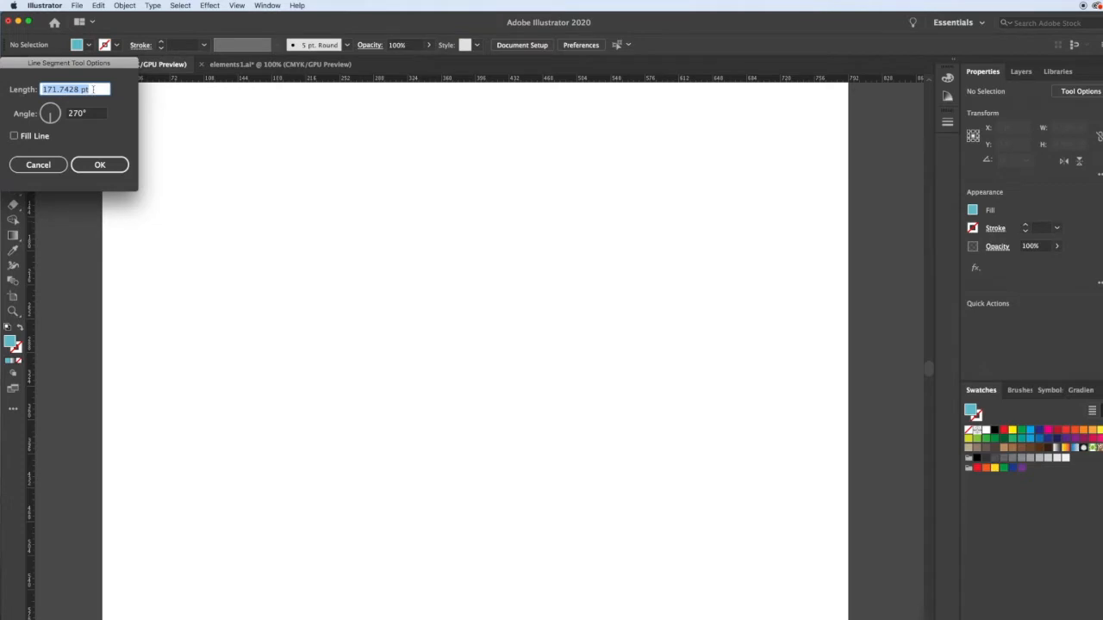
left_click(57, 119)
left_click(14, 136)
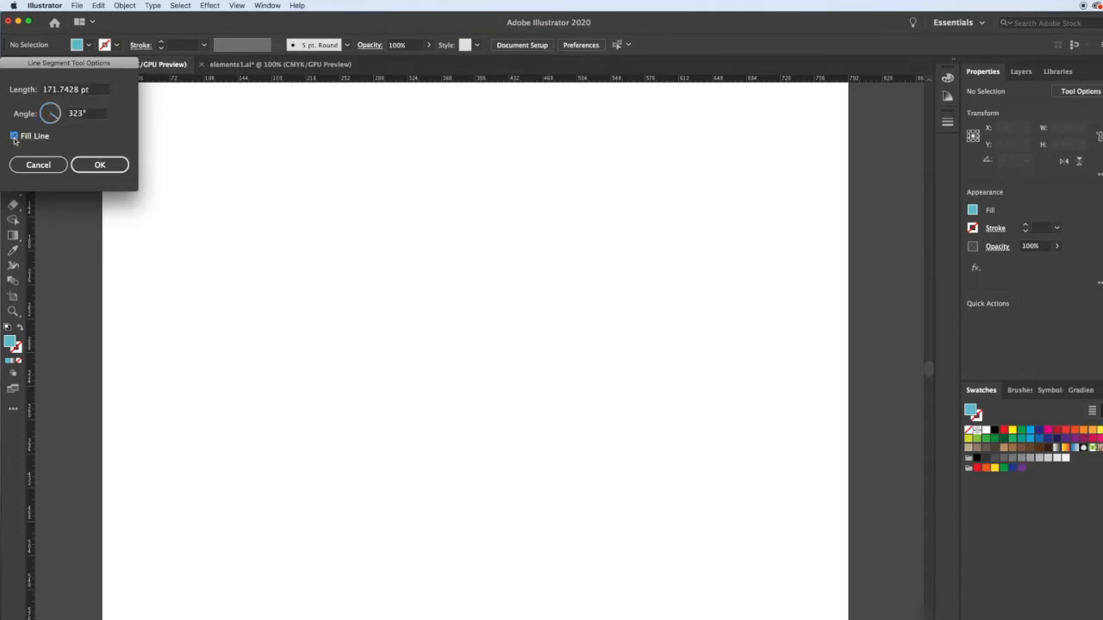
double_click(69, 90)
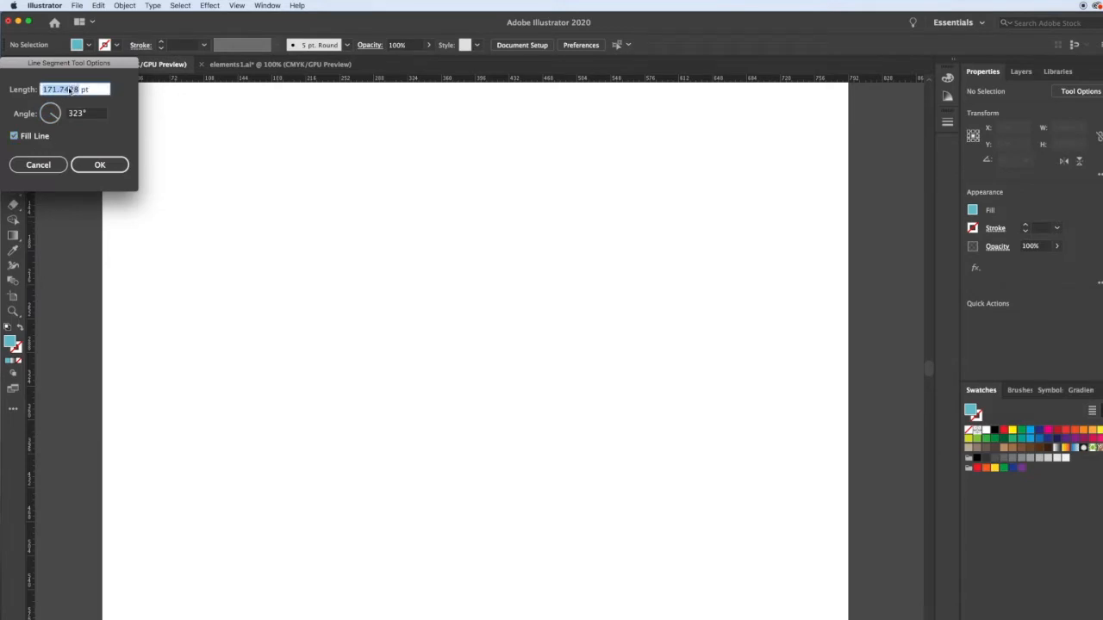
left_click(100, 165)
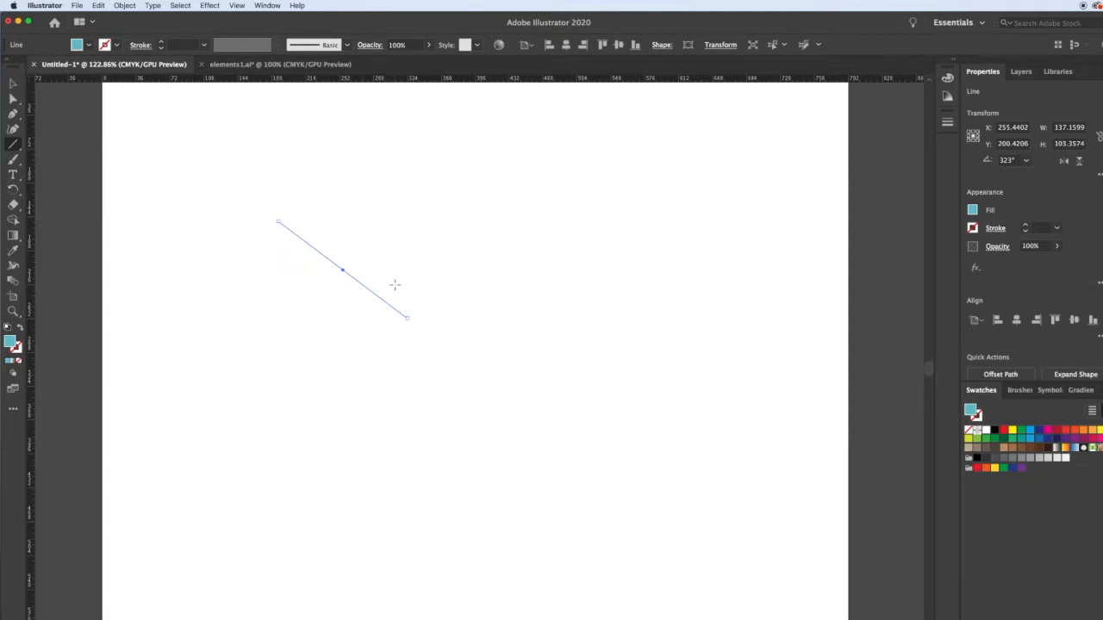
key("v")
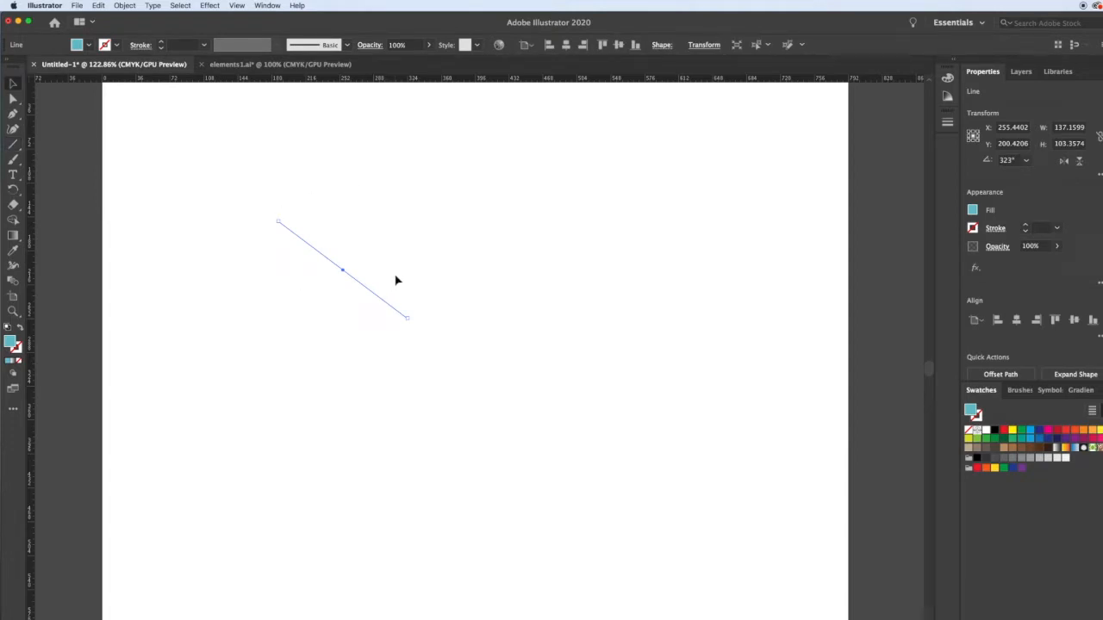
left_click(396, 280)
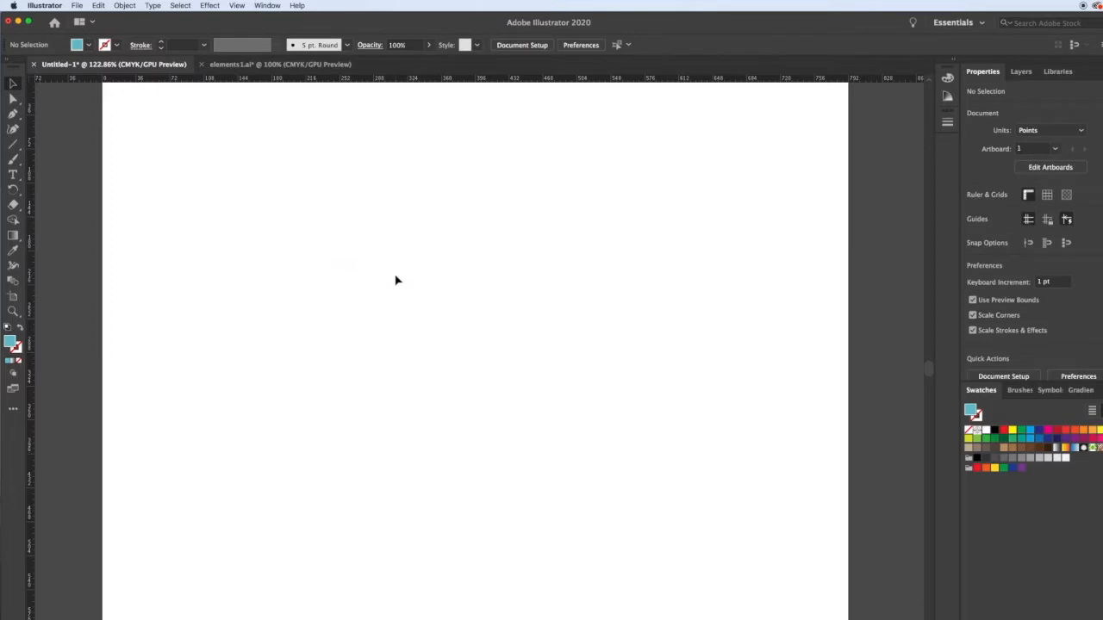
Draw a freehand diagonal line about 301 pt wide and 309 pt high across the left half of the artboard.
left_click(13, 143)
left_click_drag(235, 215, 518, 506)
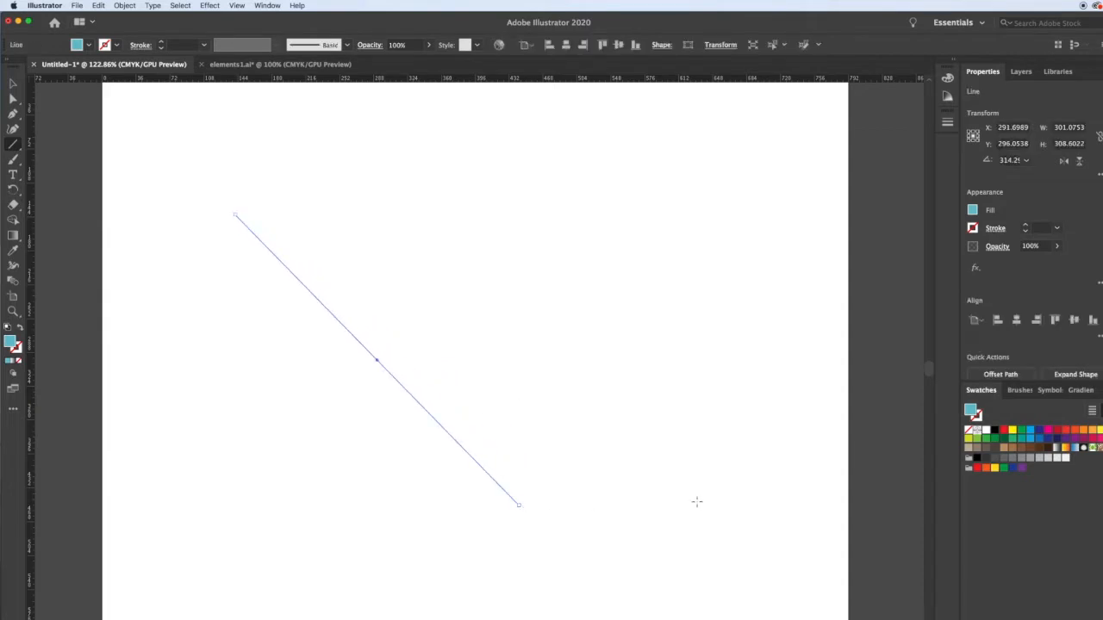
key("v")
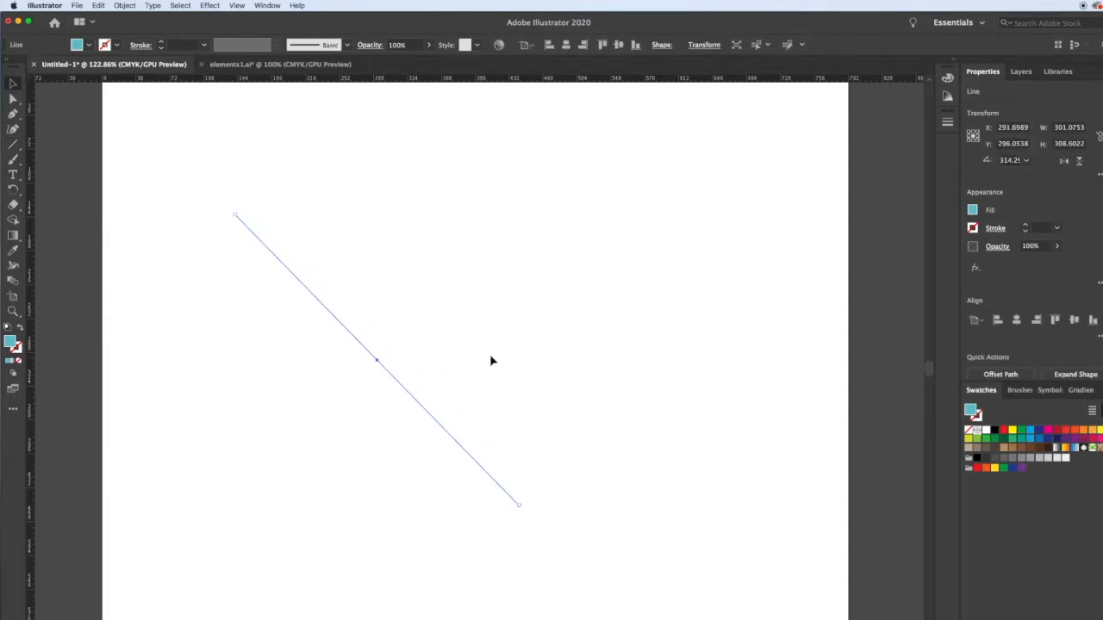
Draw two straight horizontal lines and two straight vertical lines to the right of the long diagonal.
key("backslash")
left_click_drag(463, 312, 711, 543)
left_click_drag(663, 397, 541, 397)
left_click_drag(559, 313, 559, 452)
Draw a falling 45° line, four parallel rising 45° lines crossing it, and a short rising one near the artboard's top edge.
mouse_move(560, 197)
left_mouse_down()
mouse_move(650, 320)
mouse_move(717, 385)
left_mouse_up()
left_click_drag(729, 192, 592, 331)
mouse_move(659, 97)
left_mouse_down()
mouse_move(652, 128)
mouse_move(655, 107)
left_mouse_up()
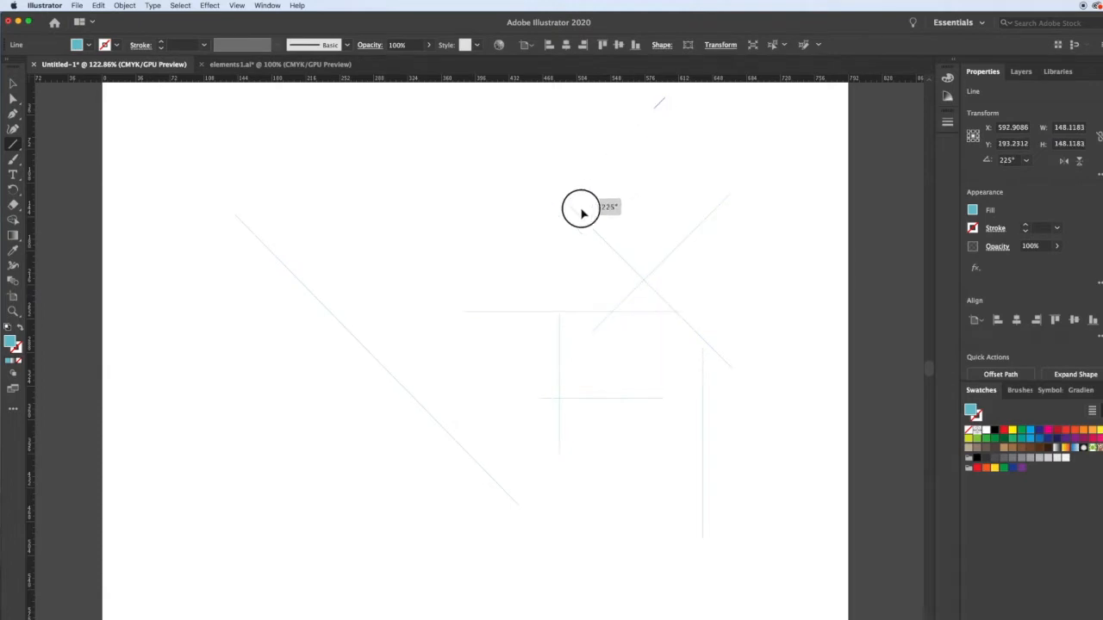
left_click_drag(639, 166, 499, 306)
left_click_drag(674, 174, 544, 306)
left_click_drag(696, 180, 538, 335)
key("v")
left_click(790, 285)
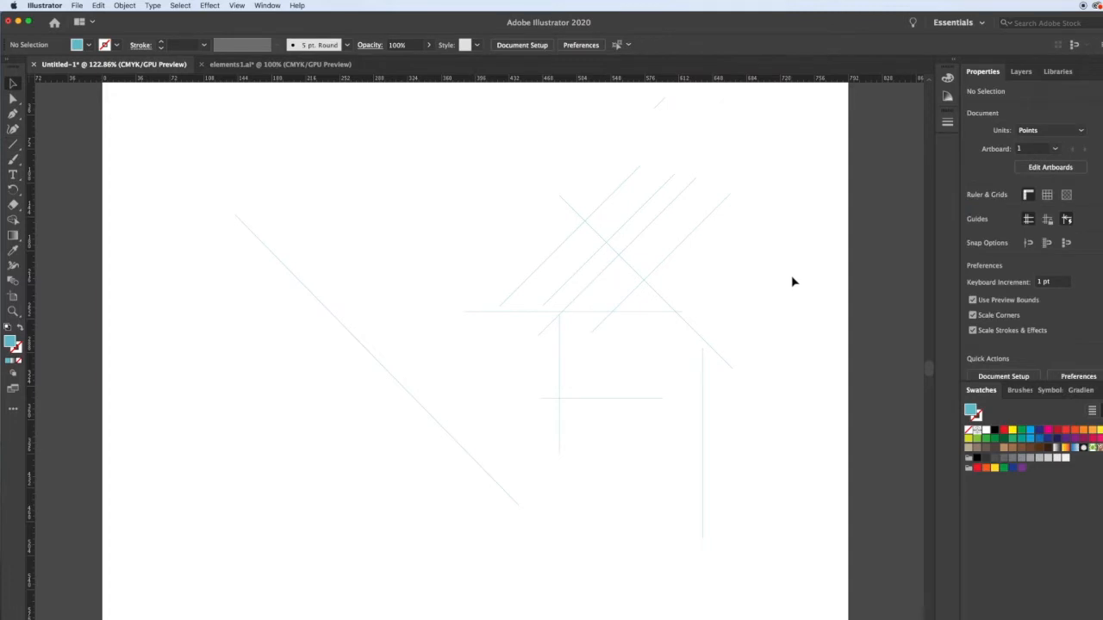
Give all lines except the short one at the top a black fill and a 3 pt stroke.
mouse_move(799, 193)
left_mouse_down()
mouse_move(568, 347)
mouse_move(337, 460)
left_mouse_up()
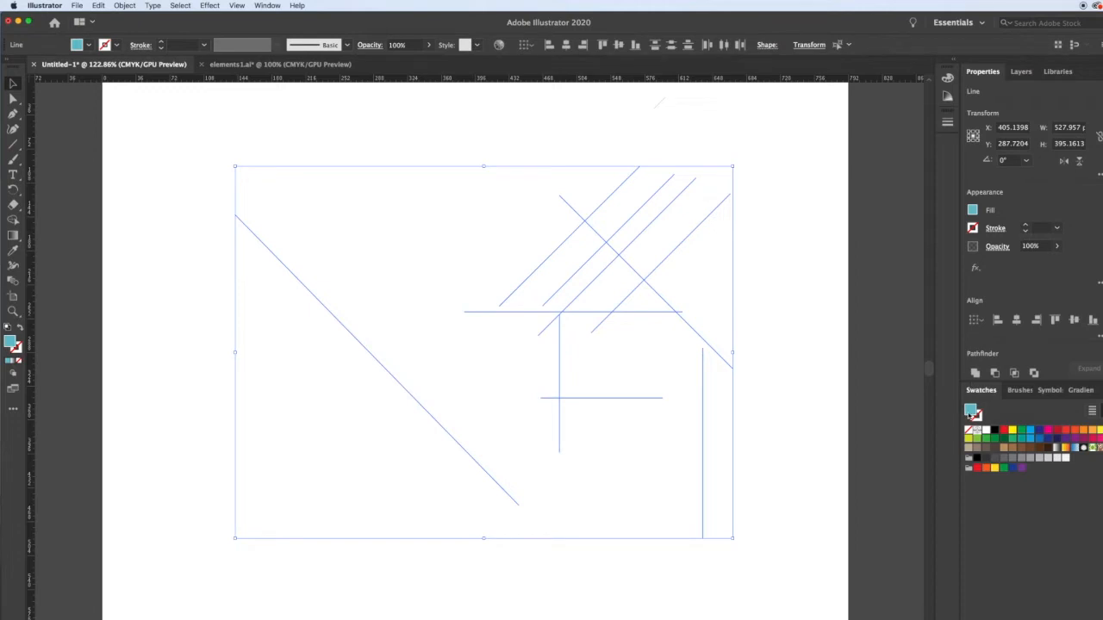
left_click(995, 431)
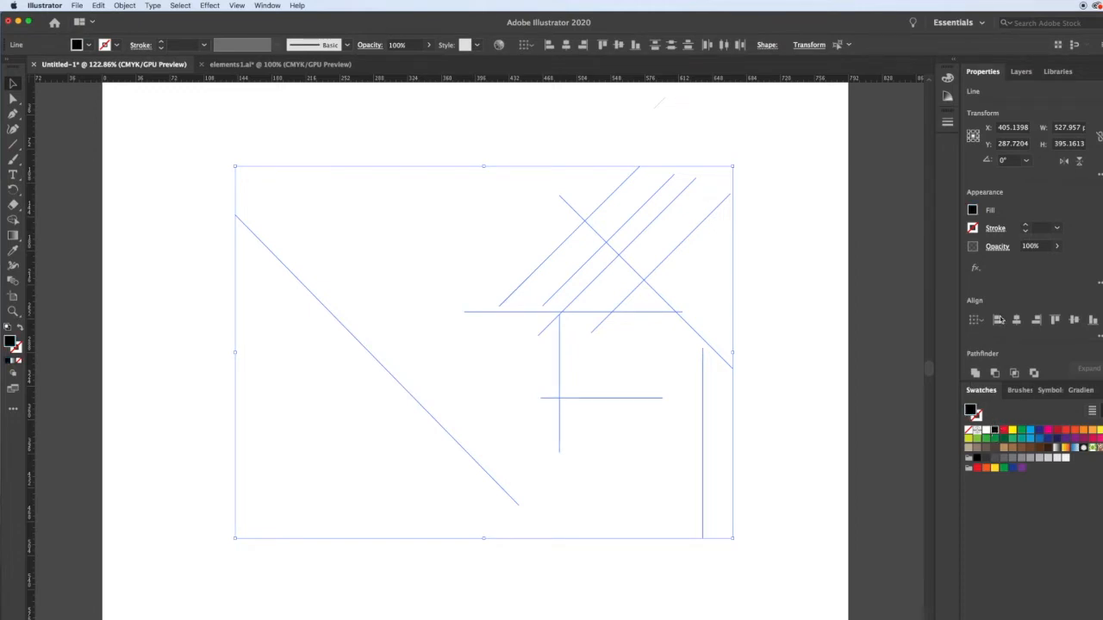
left_click(946, 129)
left_click(815, 132)
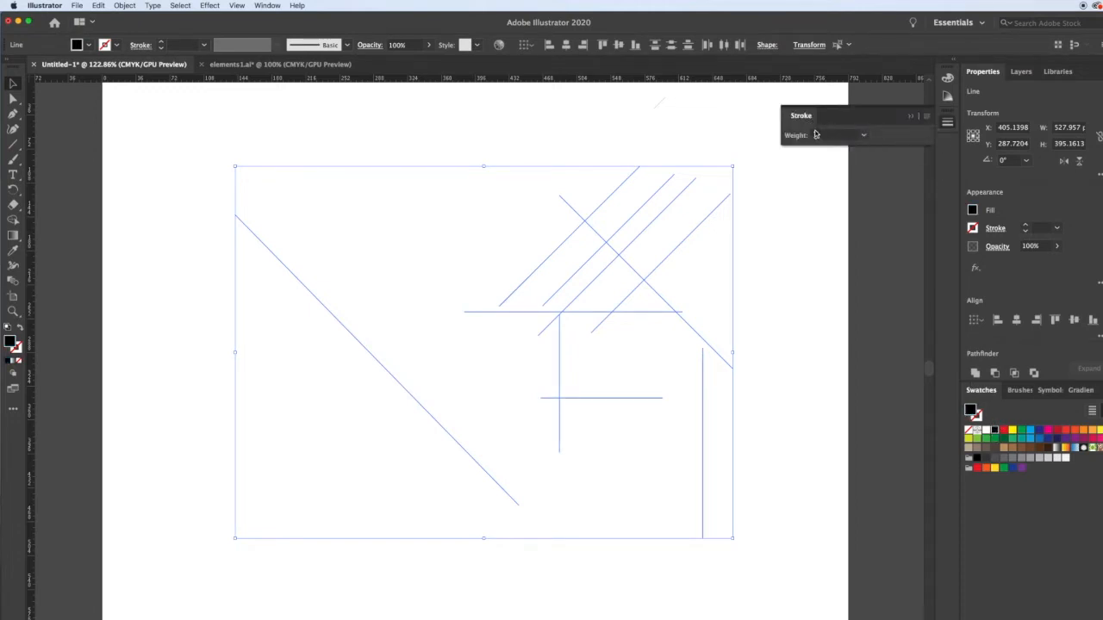
left_click(815, 135)
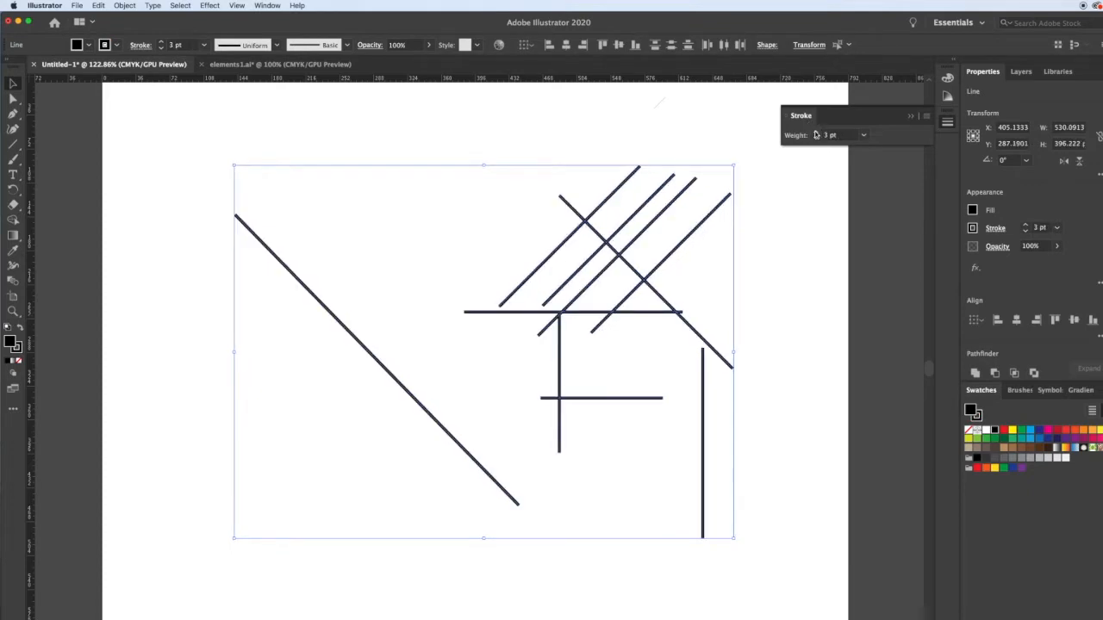
left_click(759, 422)
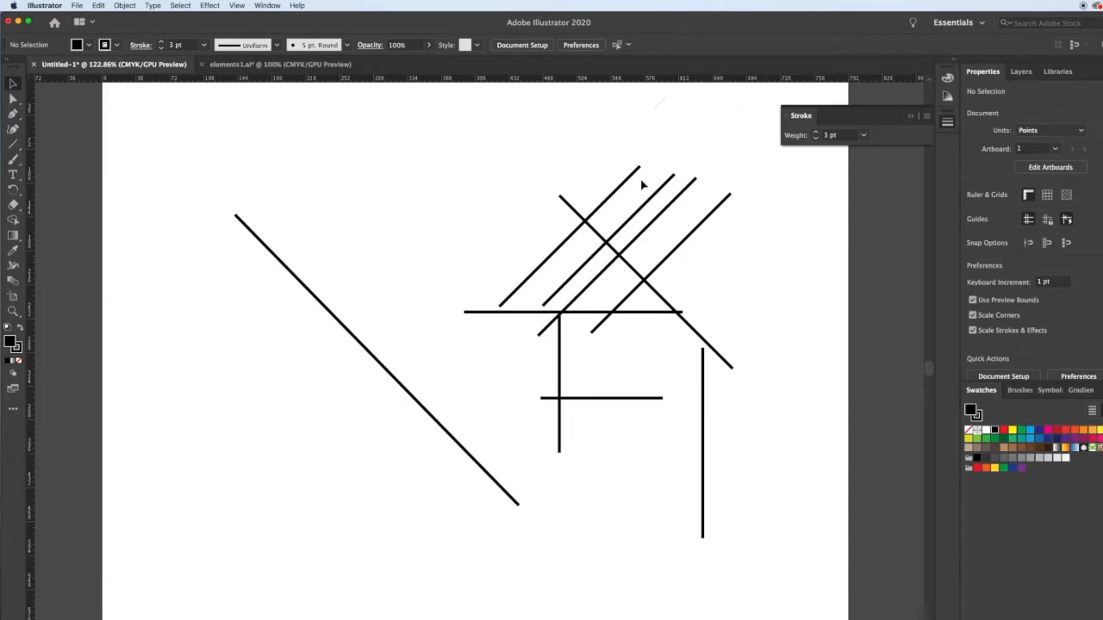
Draw a second diagonal line about 187 pt wide and 195 pt high, below and left of the long diagonal.
left_click(13, 144)
mouse_move(217, 337)
left_mouse_down()
mouse_move(362, 500)
mouse_move(390, 516)
left_mouse_up()
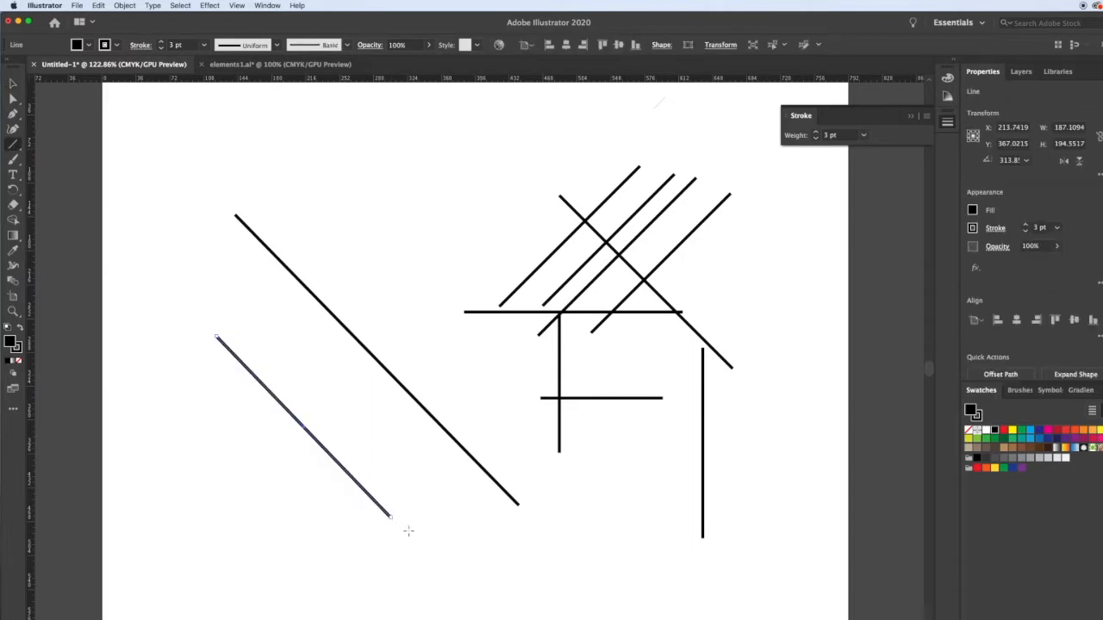
key("v")
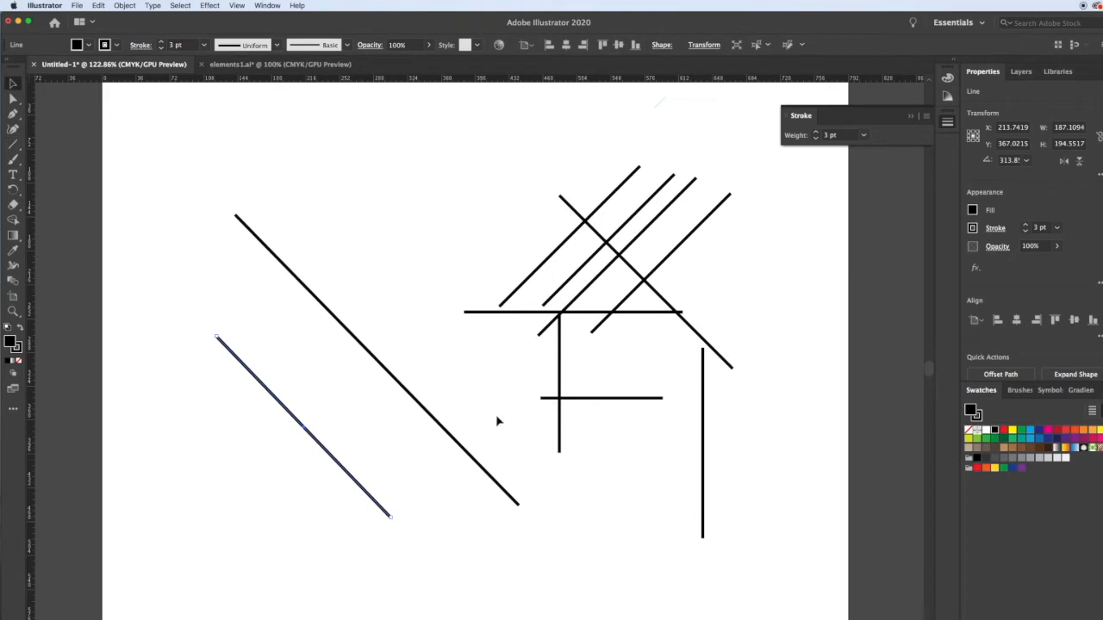
left_click(360, 264)
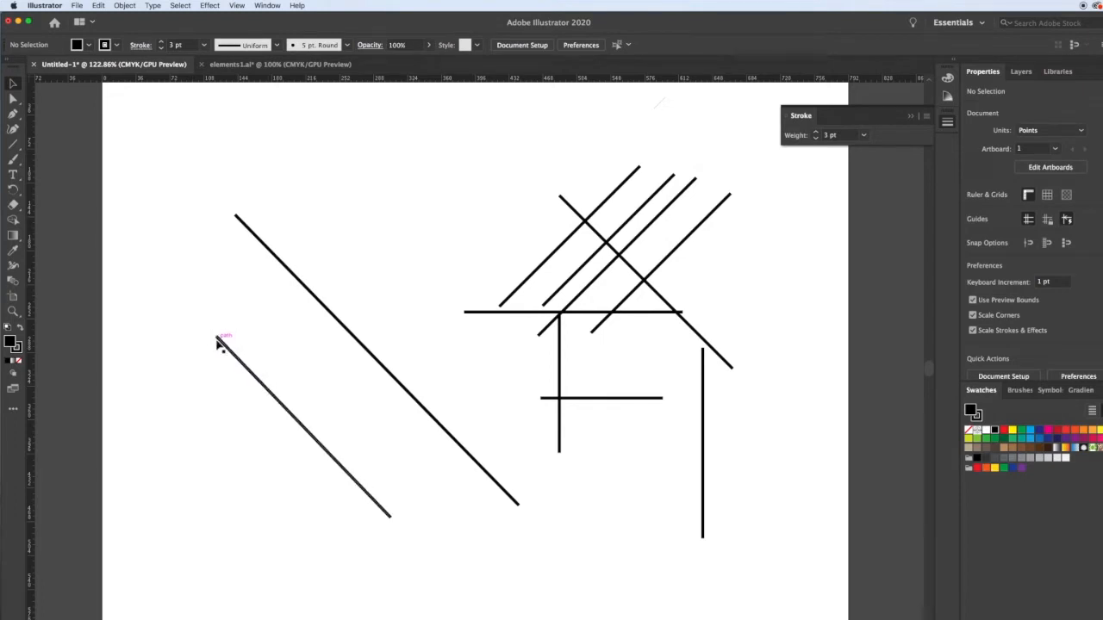
Move the second diagonal's upper anchor point onto the upper end of the long diagonal so they share a corner.
key("a")
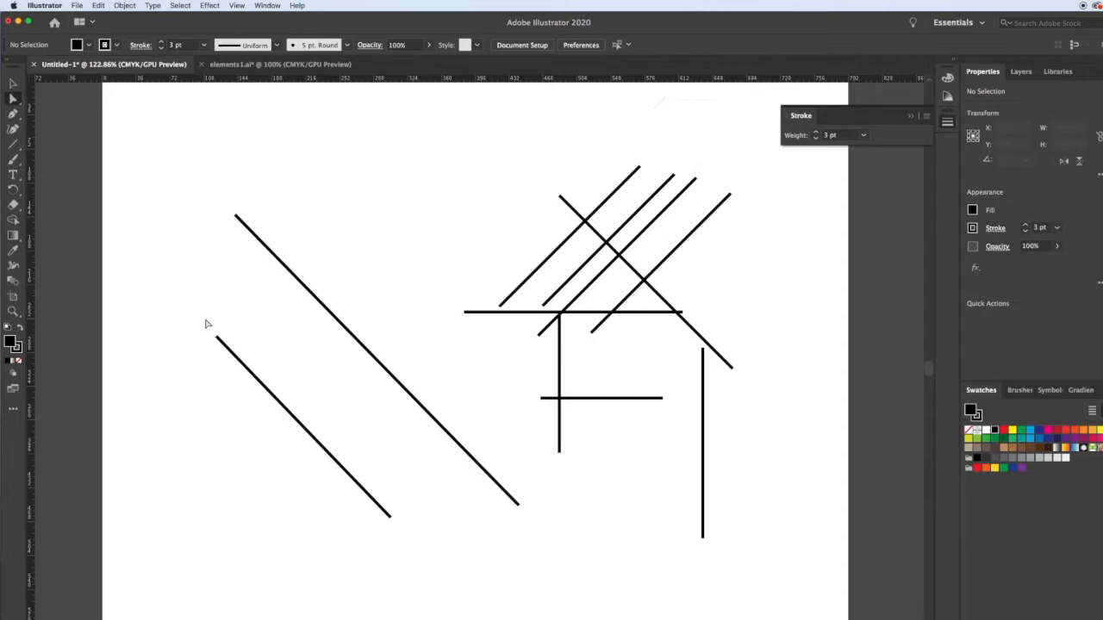
left_click(216, 338)
left_click_drag(216, 338, 235, 216)
left_click(228, 294)
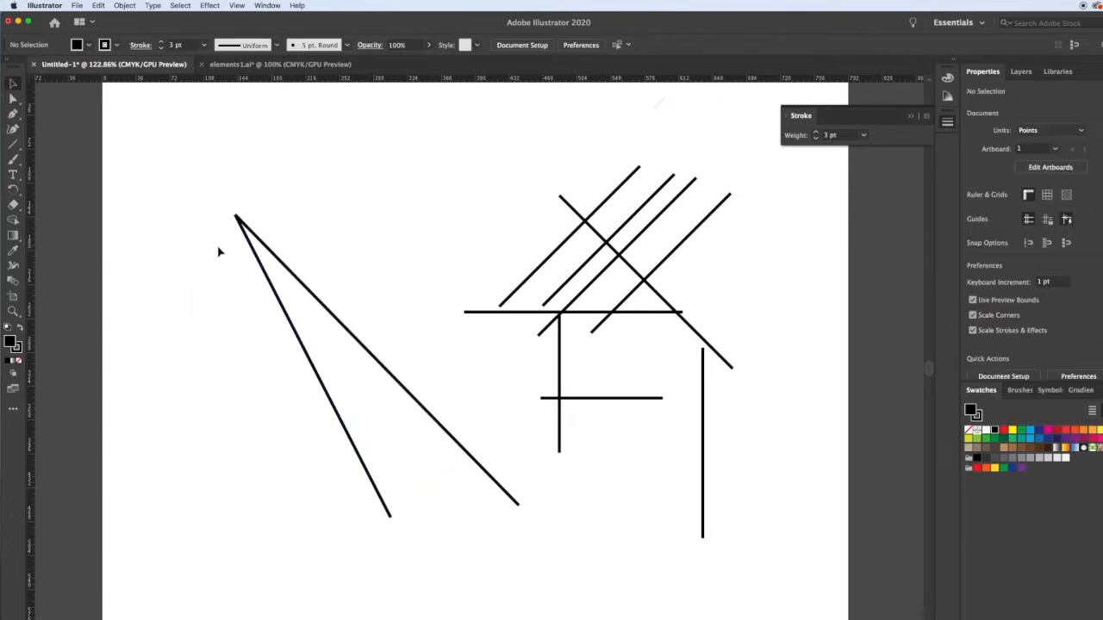
Move the second diagonal line away from the shared corner, then undo the move.
left_click_drag(263, 278, 207, 290)
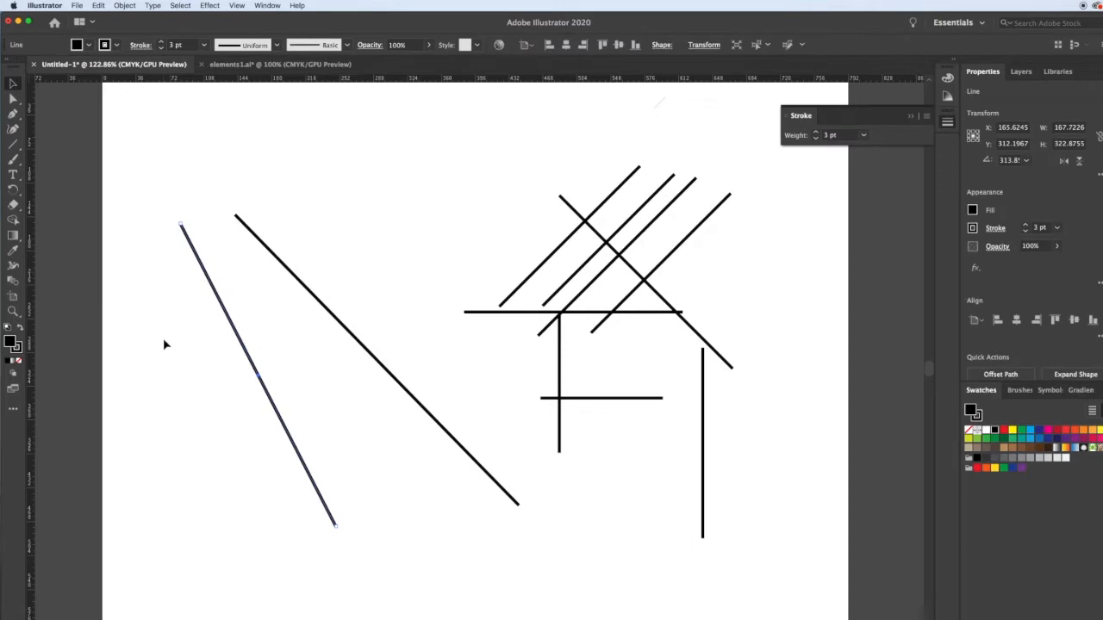
key("super+z")
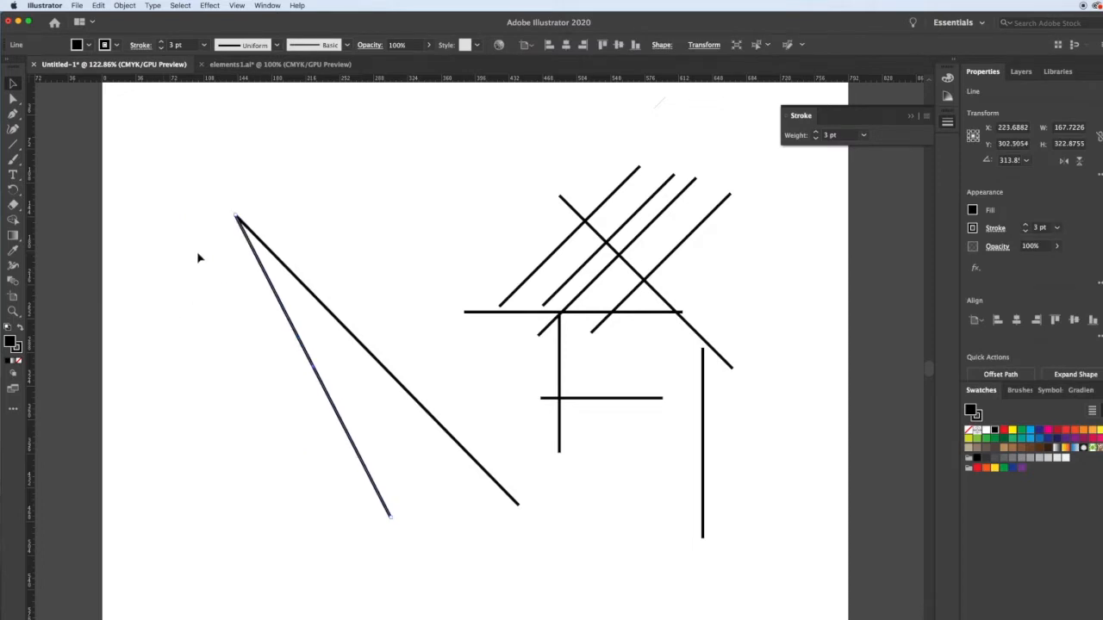
left_click(216, 200)
Select both diagonals meeting at the shared corner and join them into one path.
left_click_drag(211, 192, 261, 273)
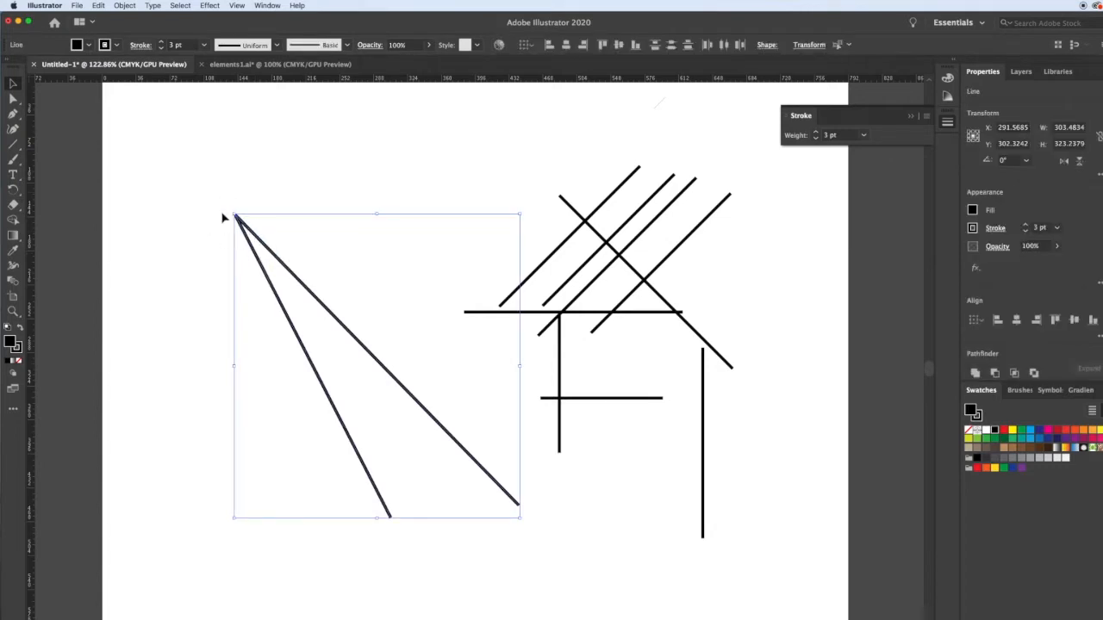
left_click(119, 5)
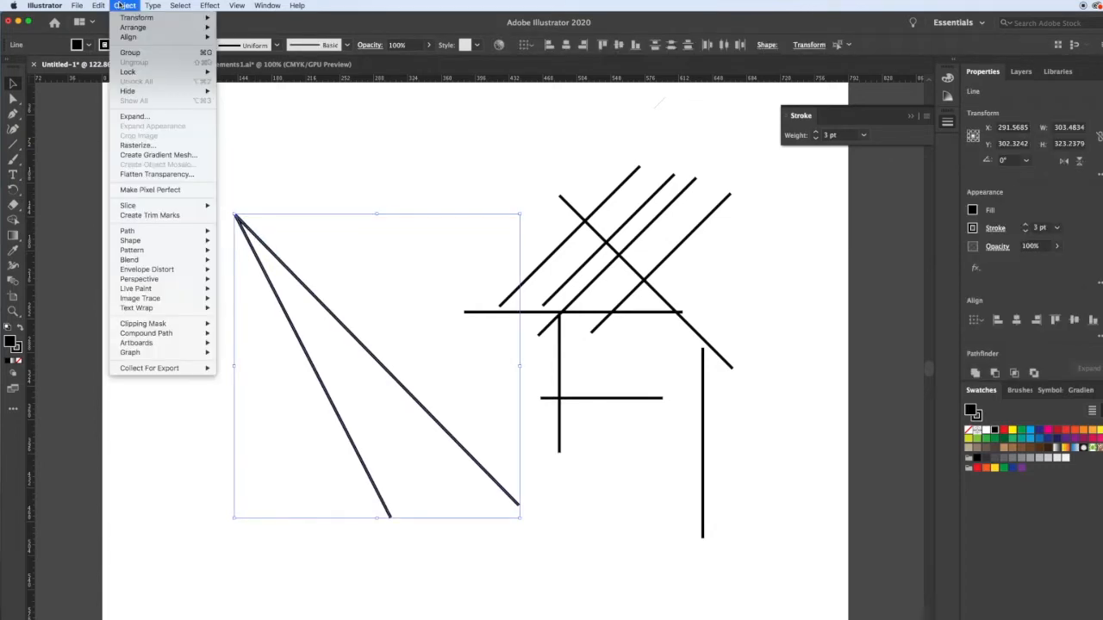
mouse_move(192, 235)
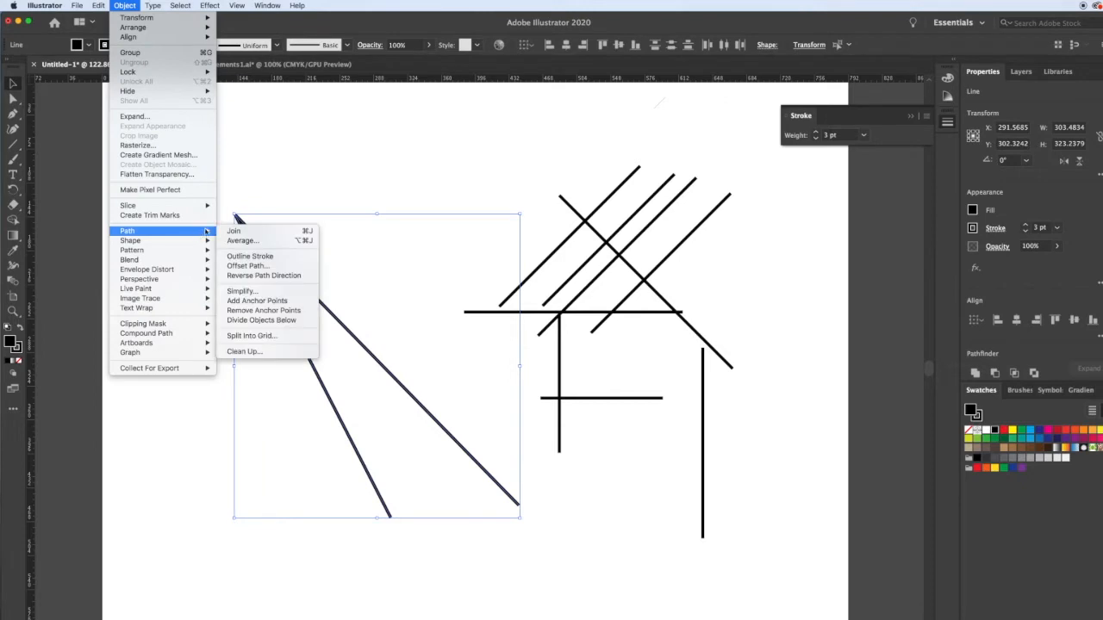
left_click(267, 233)
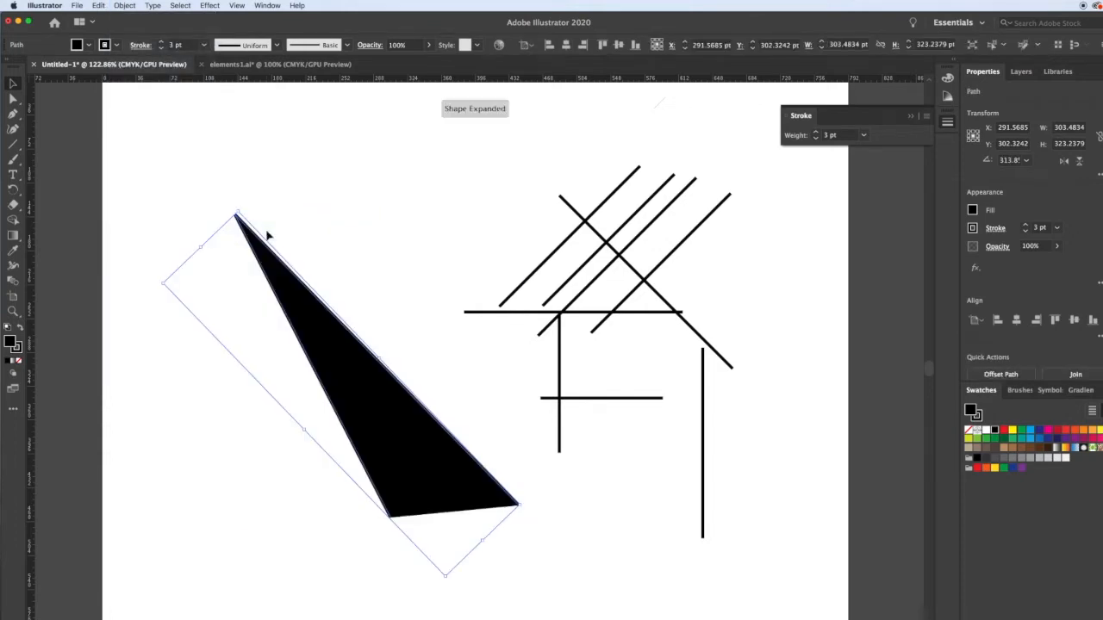
left_click(336, 219)
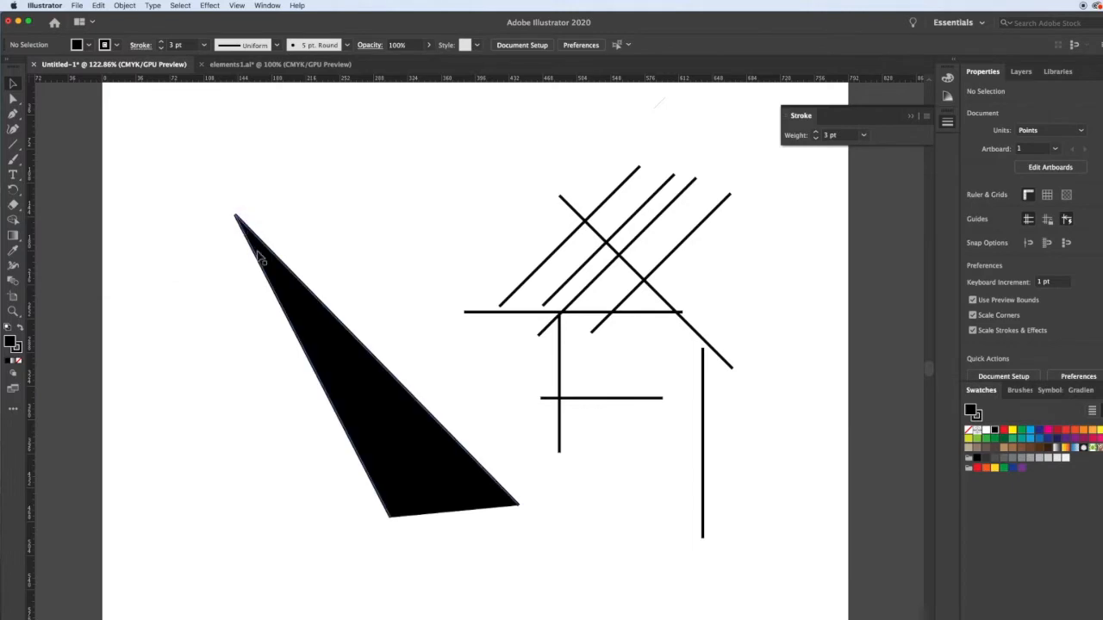
Set the joined path's fill to None and move the path to about X 305, Y 259 pt.
left_click_drag(322, 347, 312, 369)
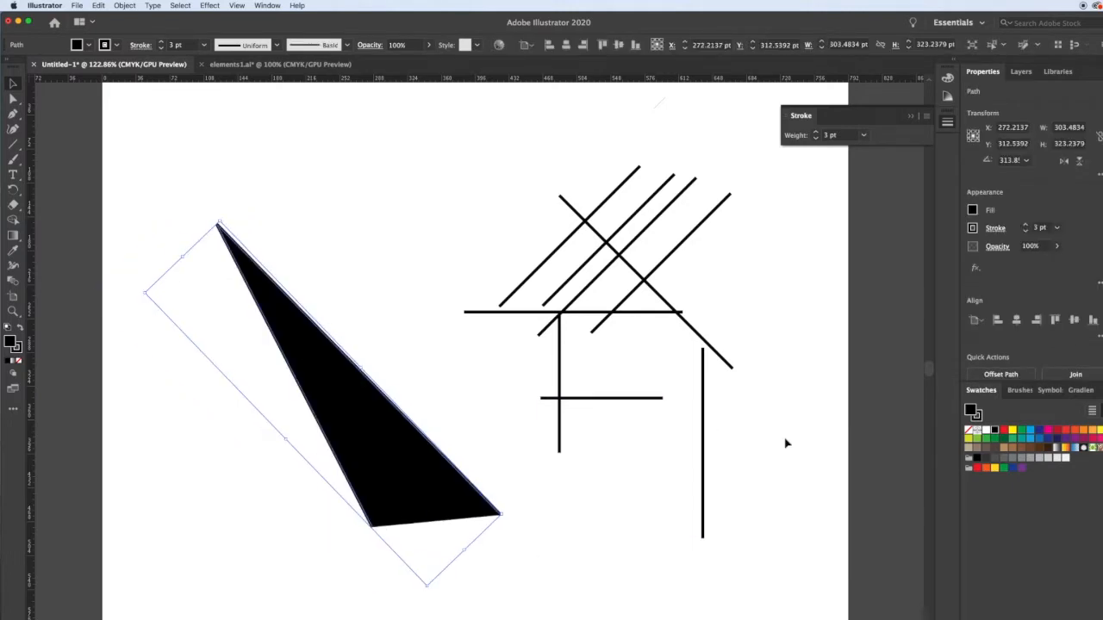
left_click(971, 433)
left_click(381, 349)
left_click_drag(218, 229, 249, 176)
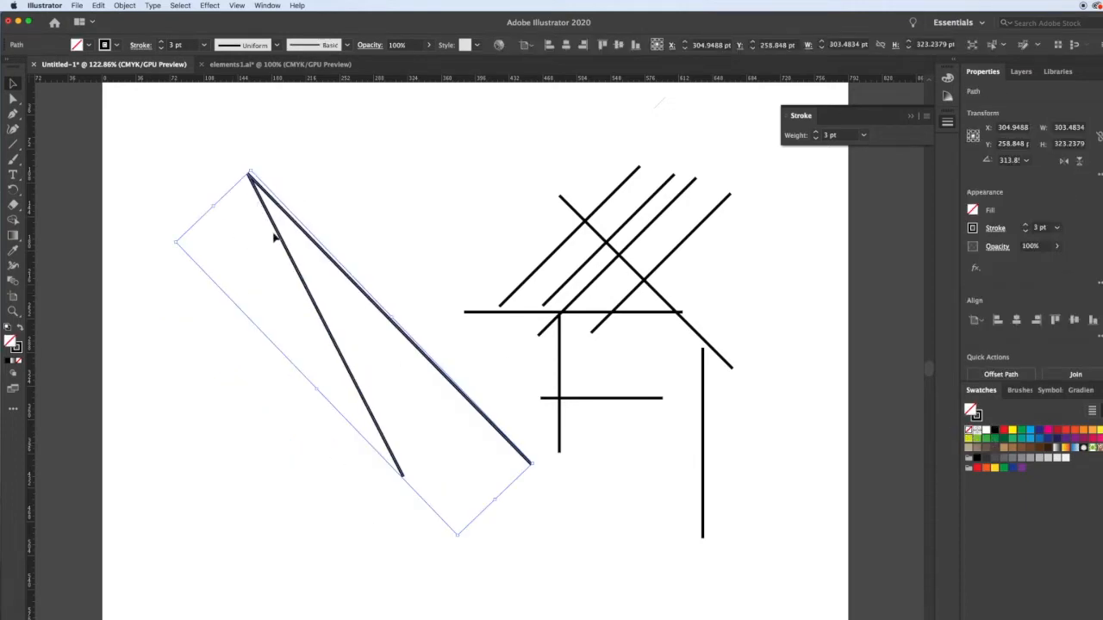
left_click(328, 194)
Move the joined path's corner anchor point down and right to about X 219, Y 153 pt.
key("a")
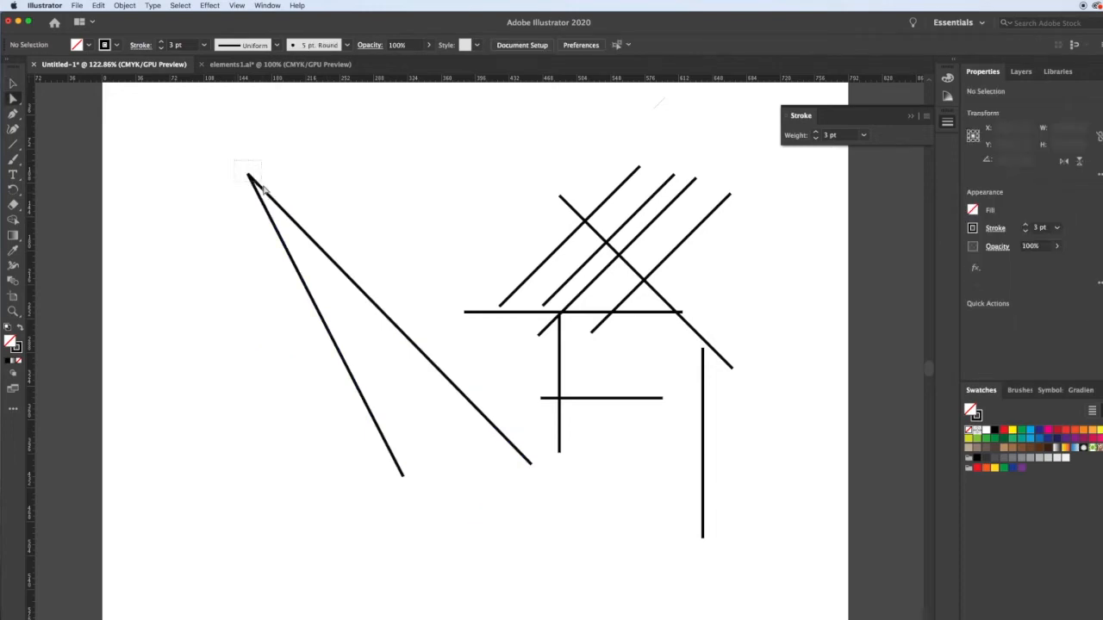
left_click(249, 176)
left_click_drag(248, 176, 309, 227)
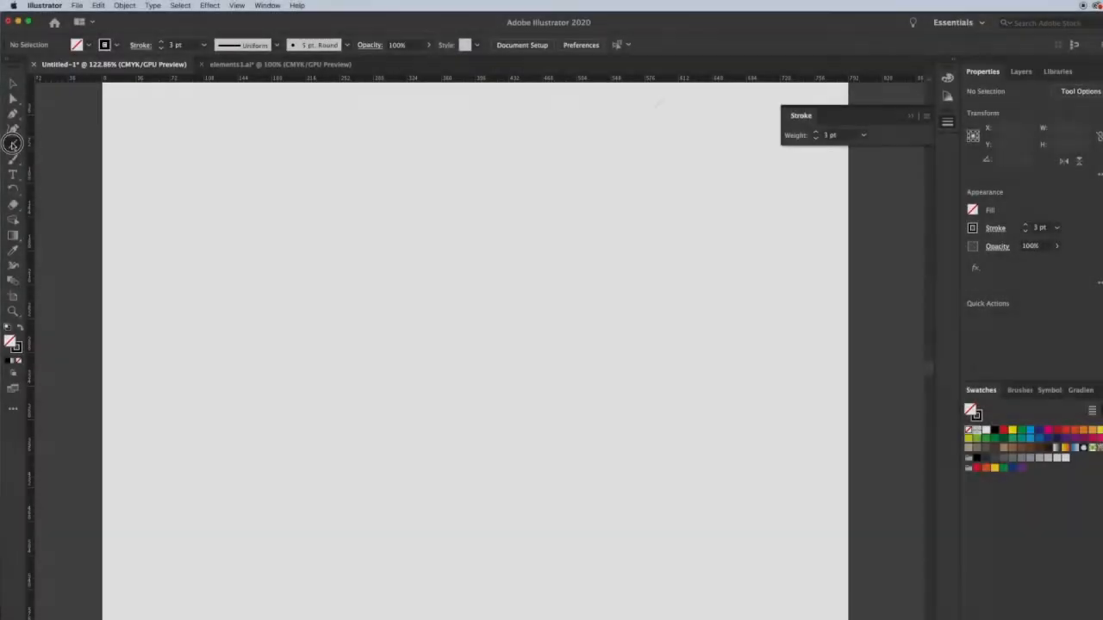
Draw a rectangle about 374 × 180 pt in the artboard's upper half and a square about 182 pt wide below it.
left_click(13, 144)
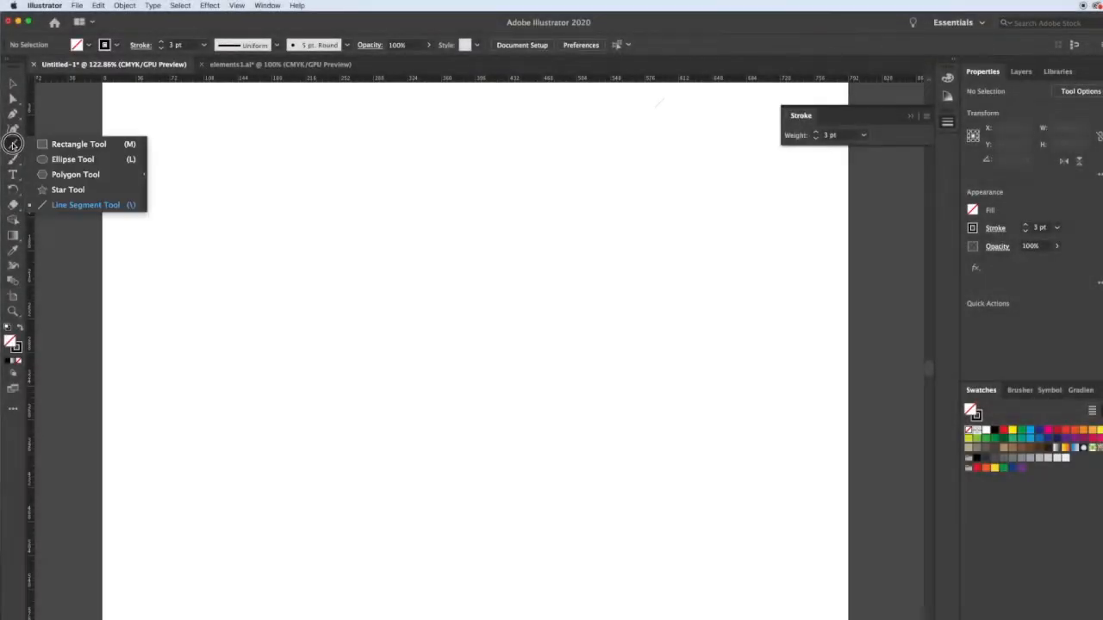
left_click(62, 145)
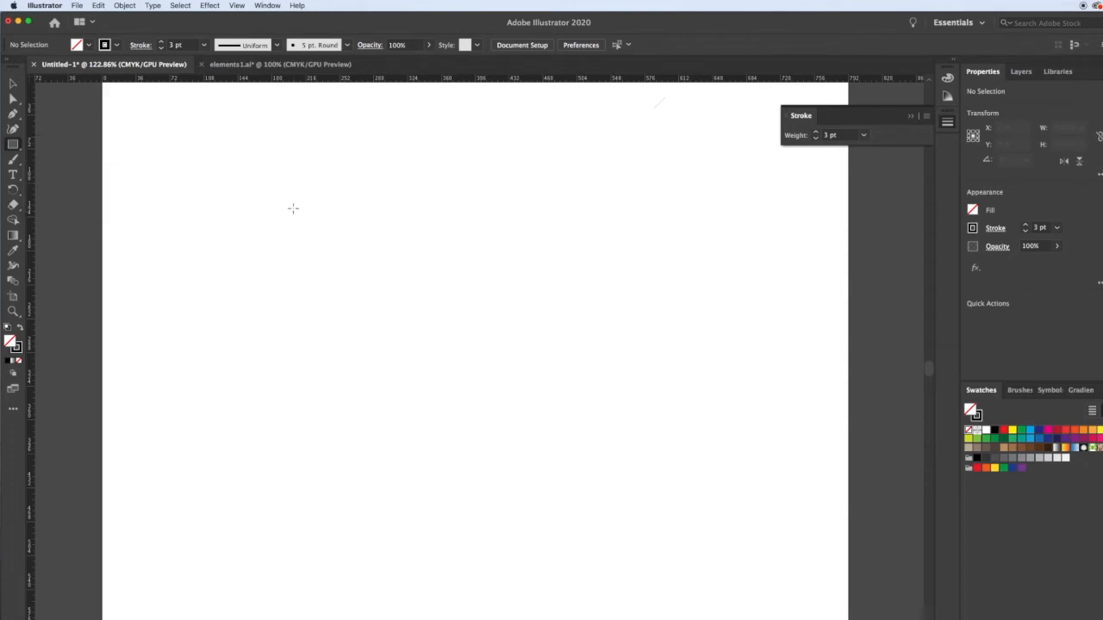
left_click_drag(292, 210, 645, 379)
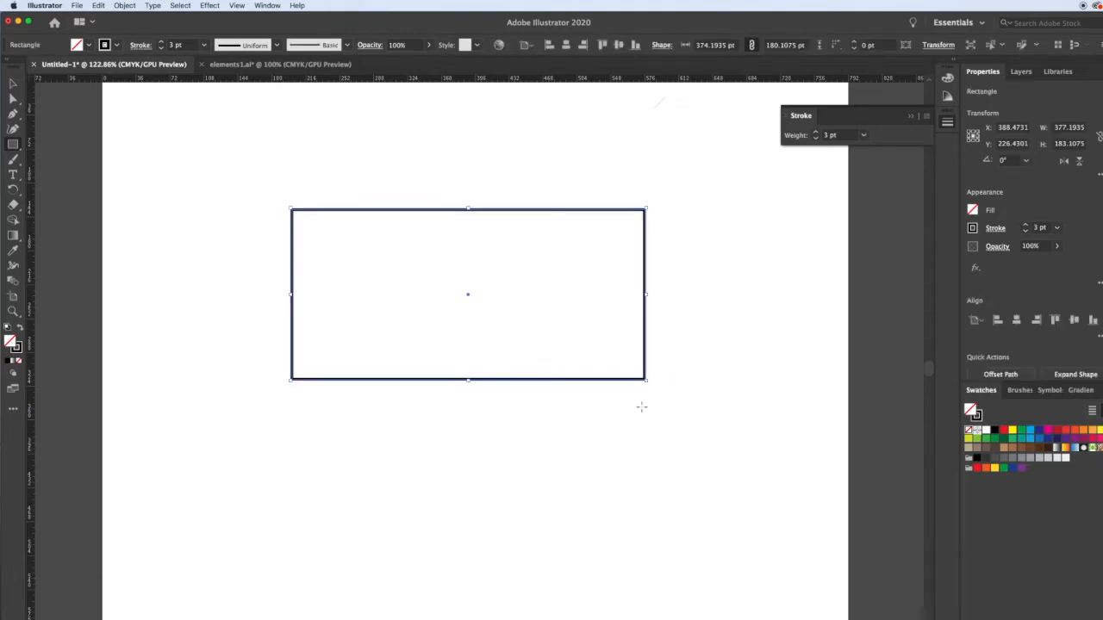
left_click_drag(249, 411, 421, 544)
key("v")
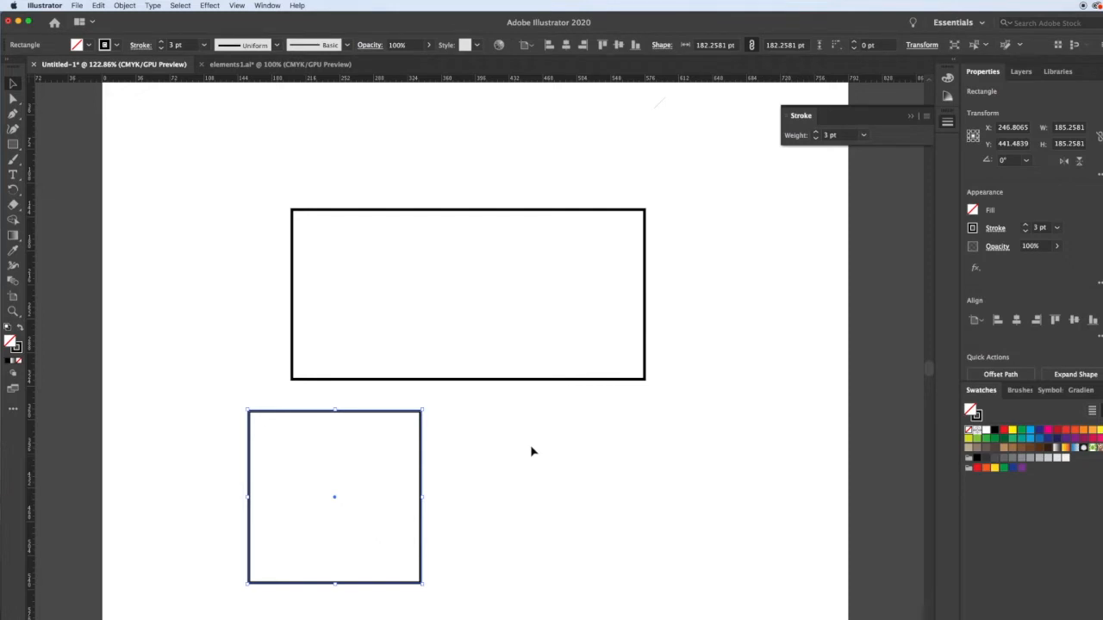
Give the large rectangle a light green fill and a yellow stroke from the CMYK spectrum.
left_click(583, 379)
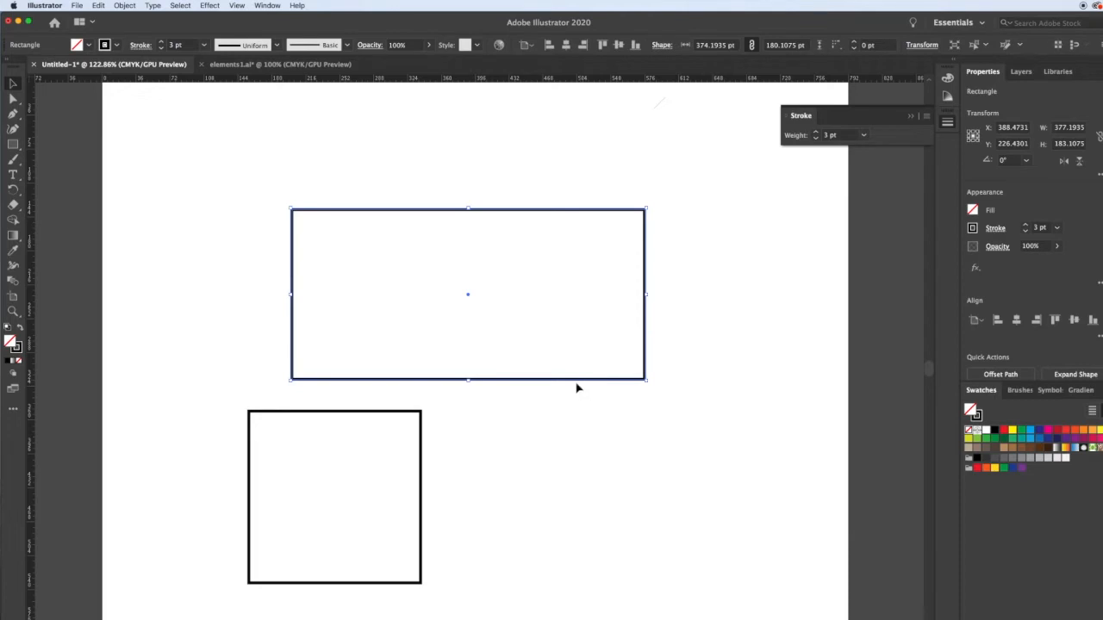
left_click(947, 79)
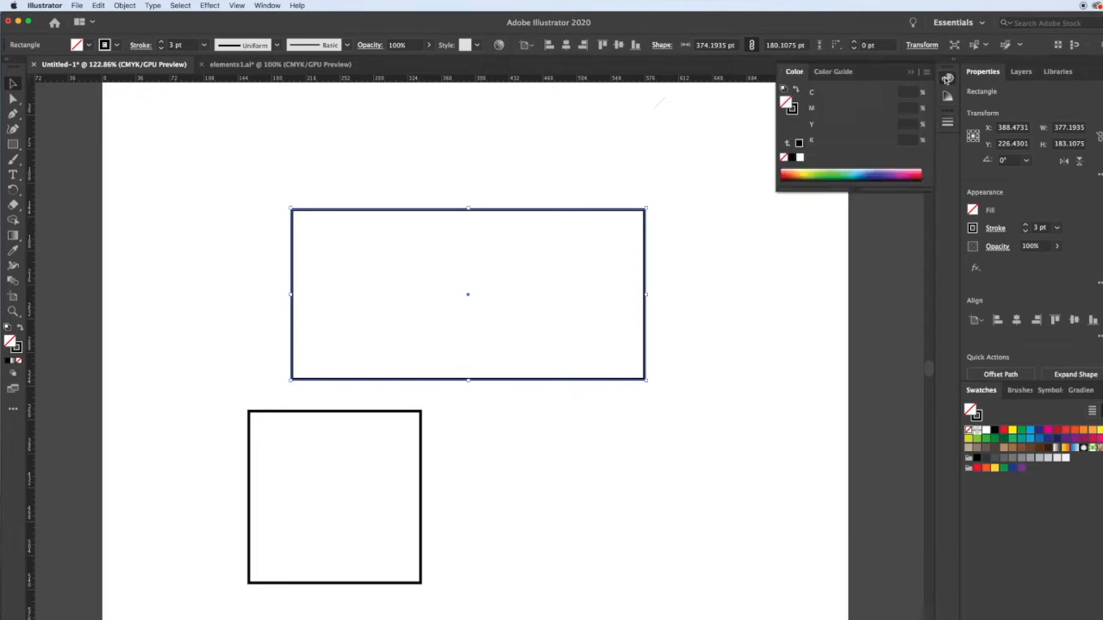
left_click(818, 173)
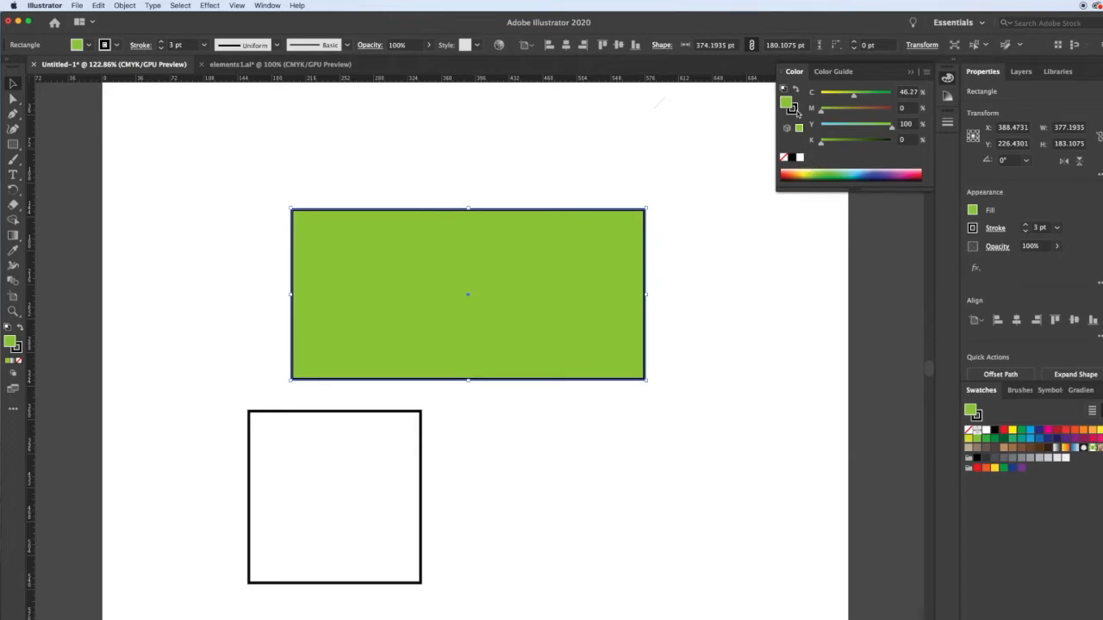
left_click(794, 111)
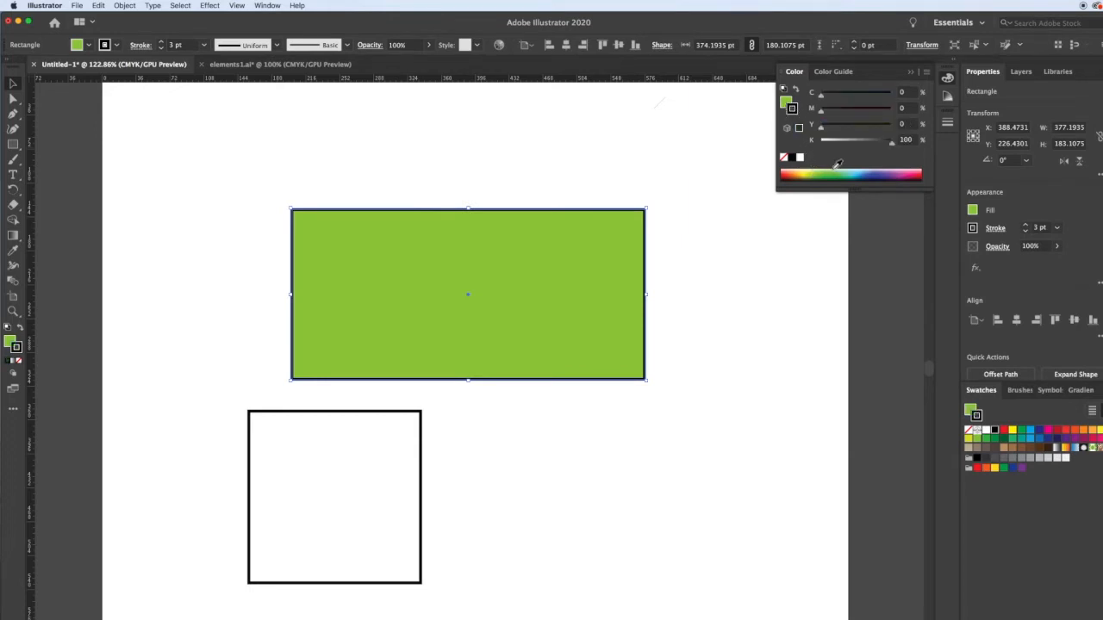
left_click(808, 174)
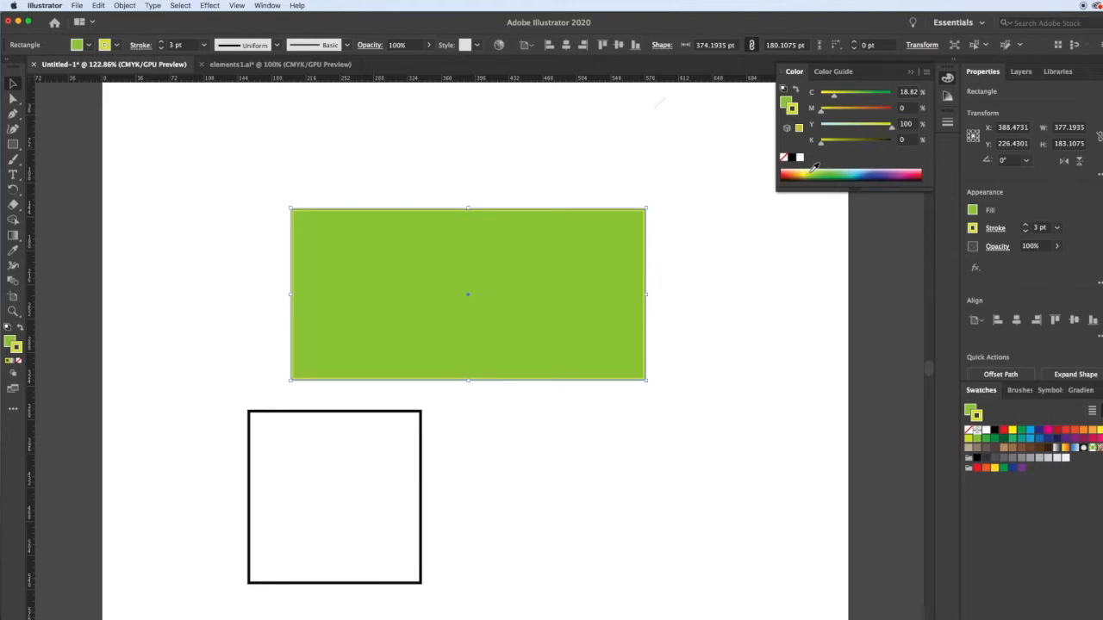
left_click(809, 171)
Set the green rectangle's stroke weight to 10 pt and apply Width Profile 3 to the stroke.
left_click(947, 122)
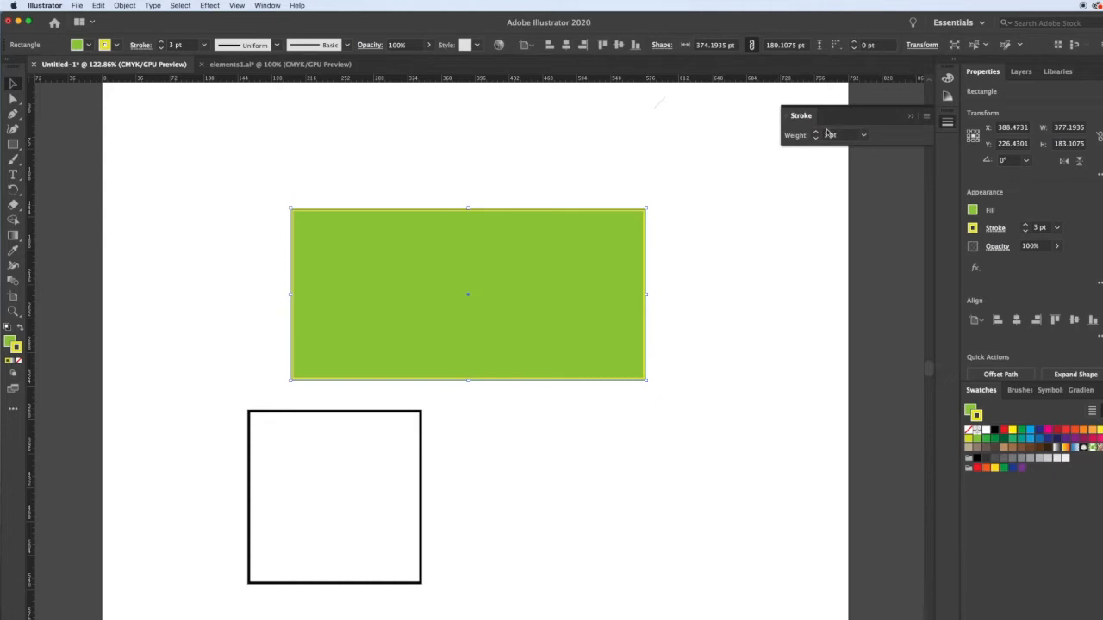
left_click(816, 132)
left_click(815, 131)
left_click(816, 132)
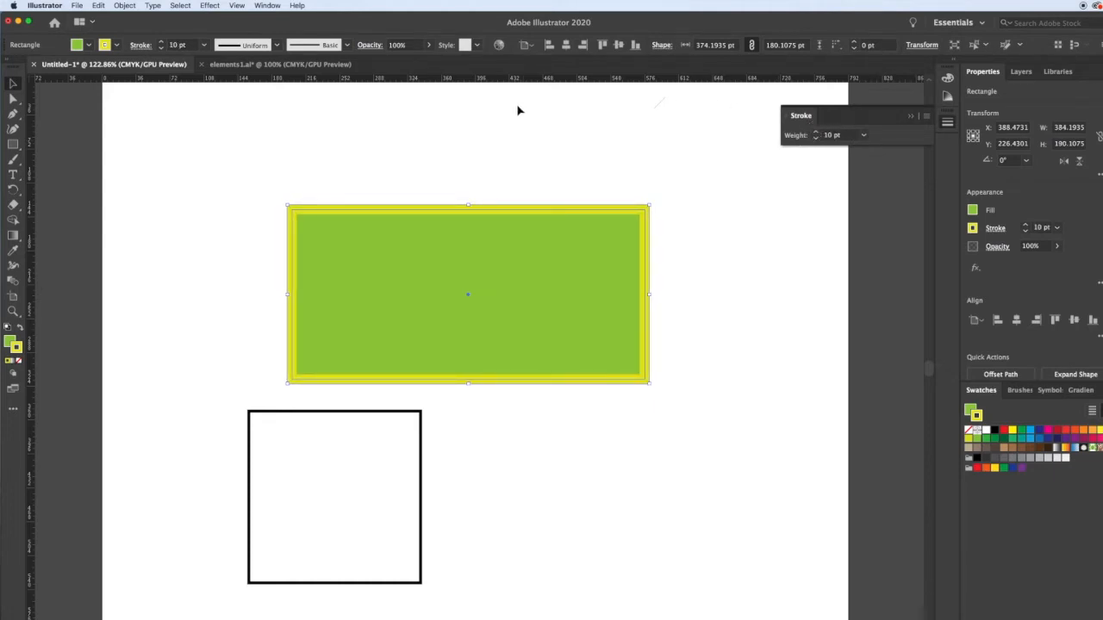
left_click(278, 46)
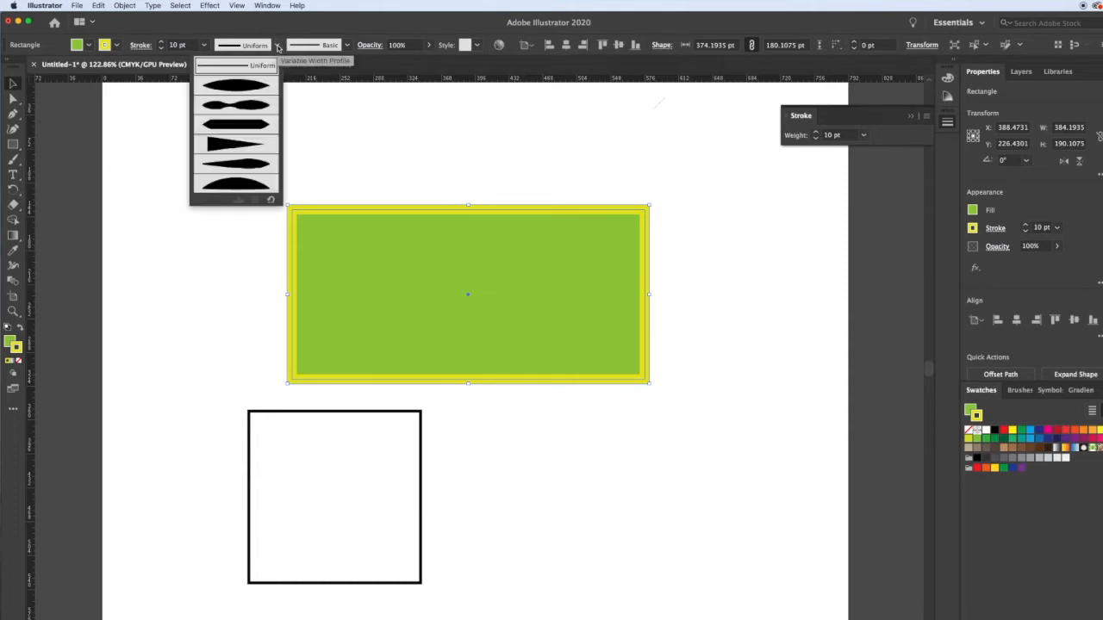
left_click(250, 128)
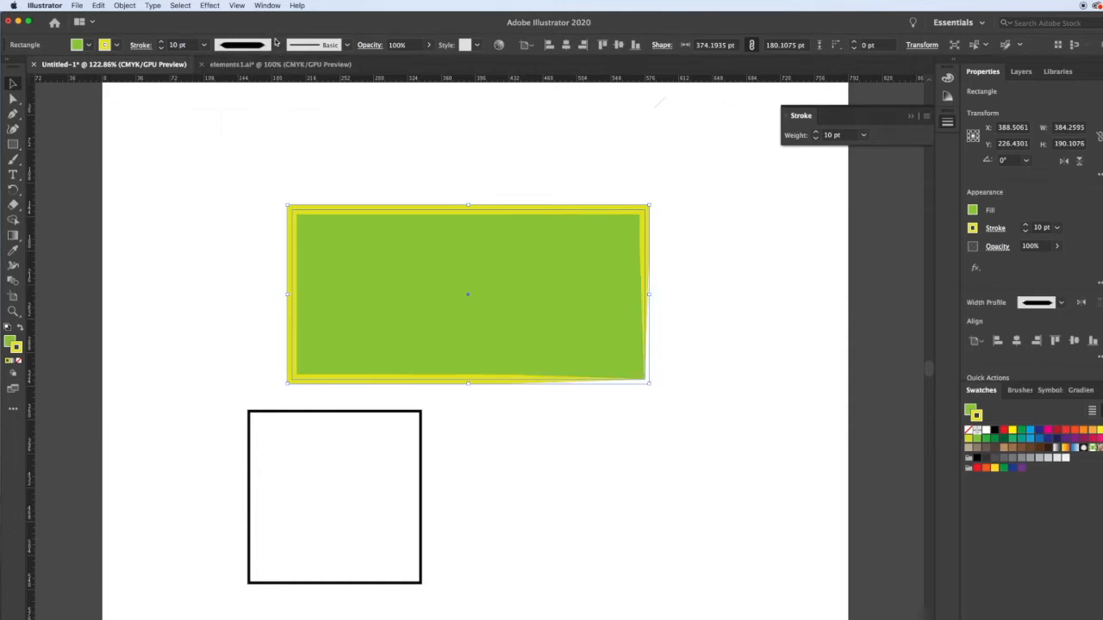
left_click(451, 162)
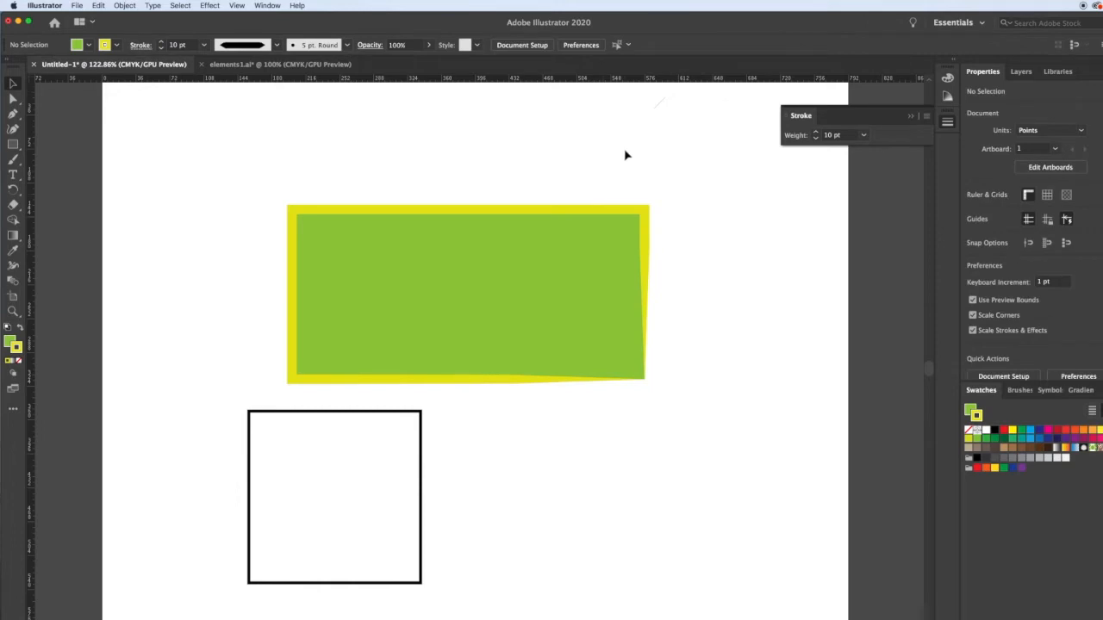
Move the green rectangle up and left to about X 236, Y 146 pt.
left_click(542, 308)
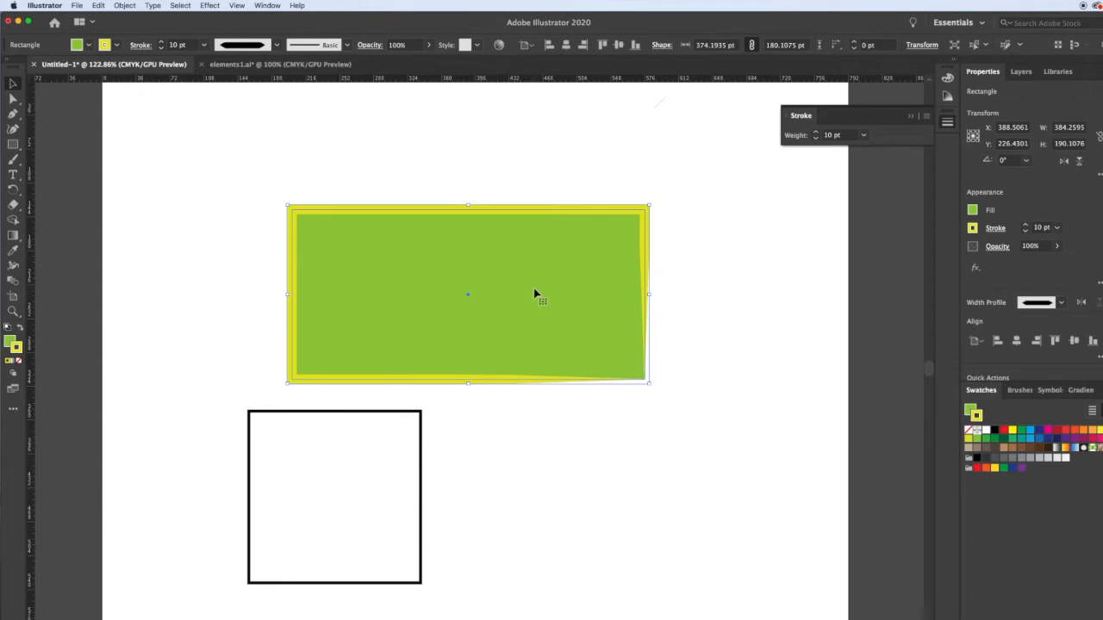
left_click_drag(534, 293, 391, 216)
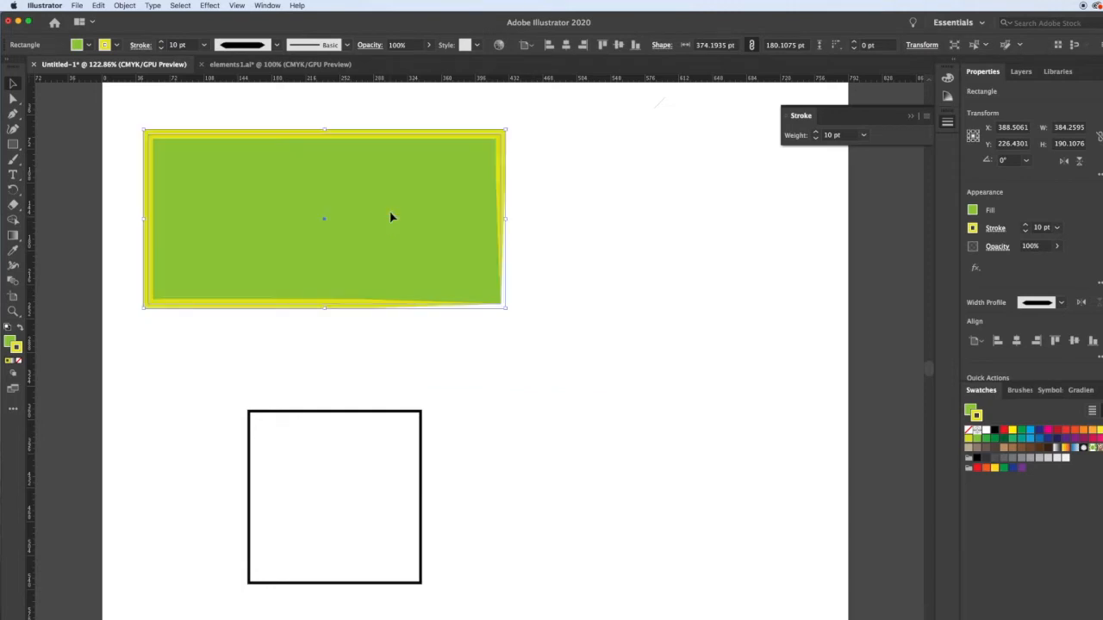
Draw an ellipse about 251 × 121 pt beside the green rectangle and a circle about 224 pt across below the ellipse.
left_click(13, 145)
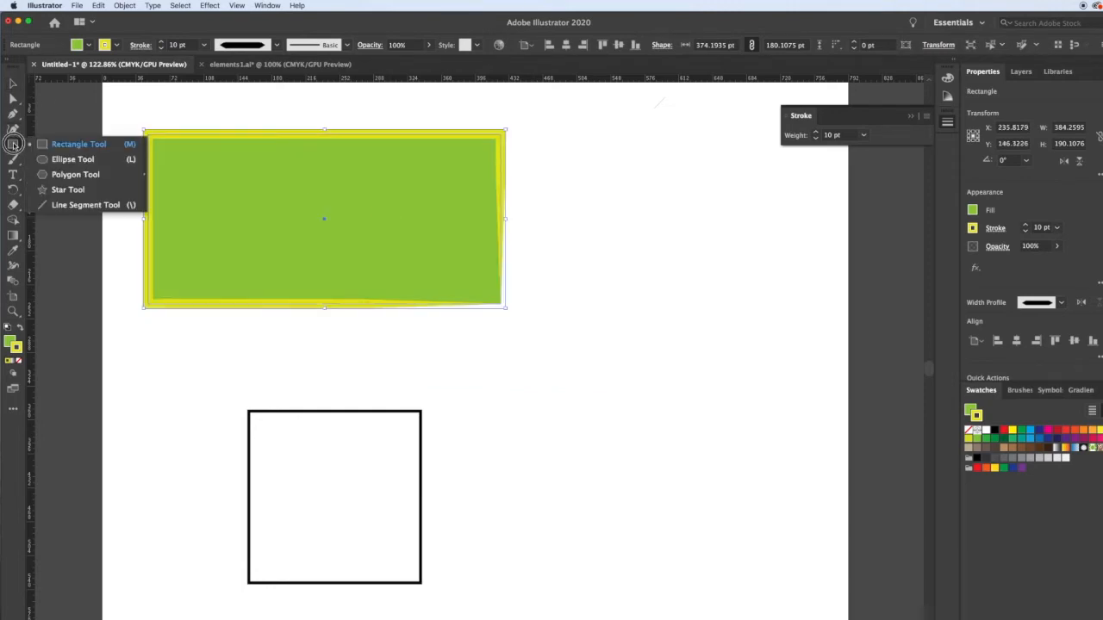
left_click(77, 159)
left_click_drag(560, 185, 798, 299)
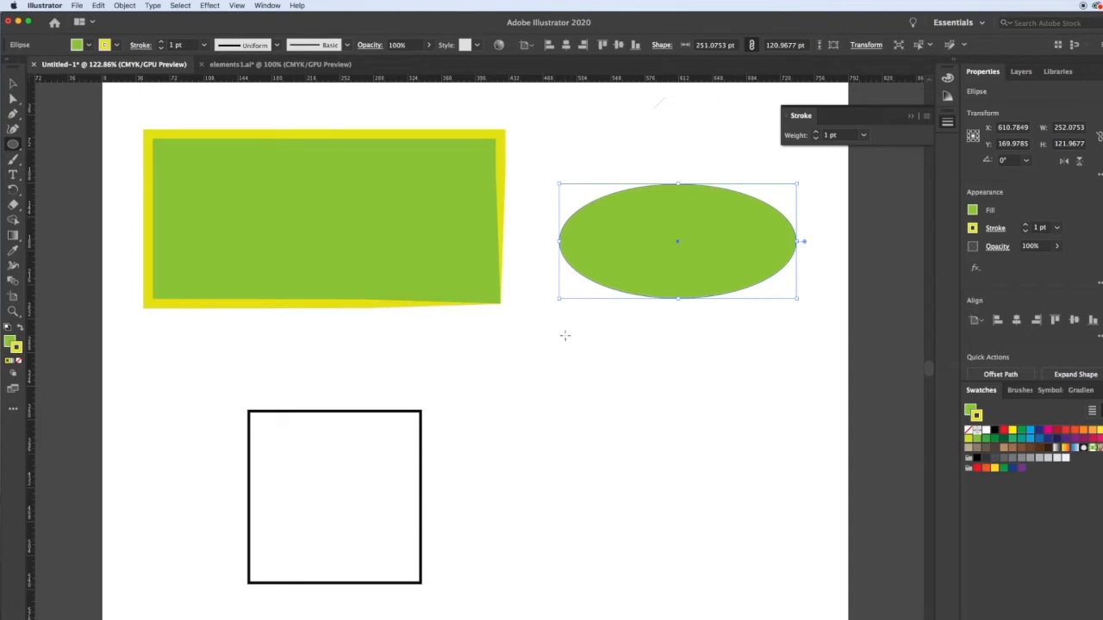
left_click_drag(564, 335, 778, 509)
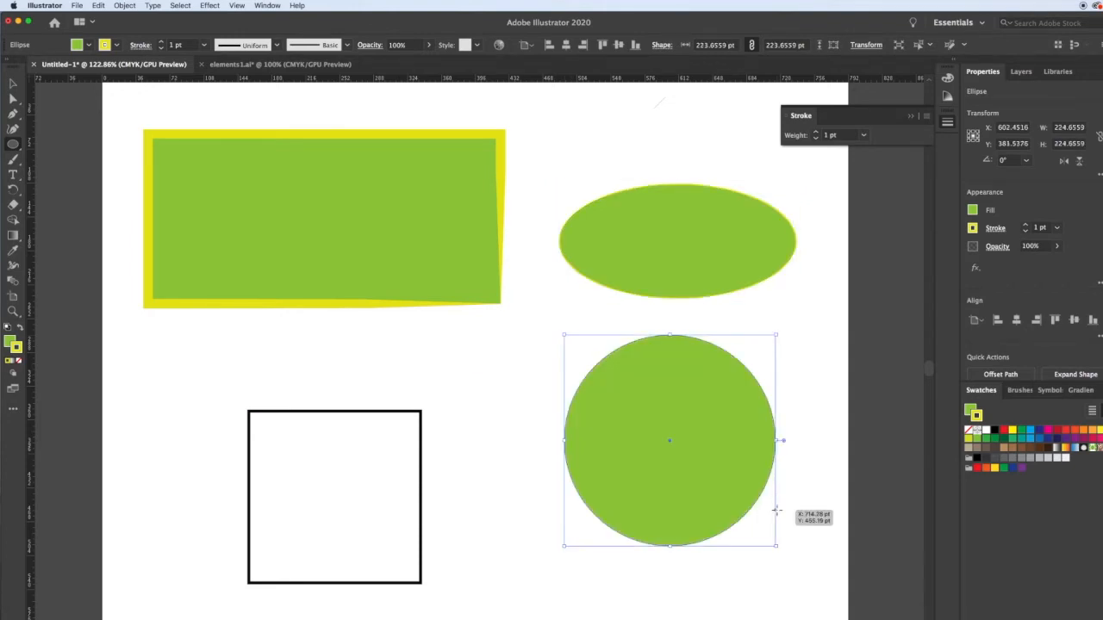
key("v")
left_click(803, 354)
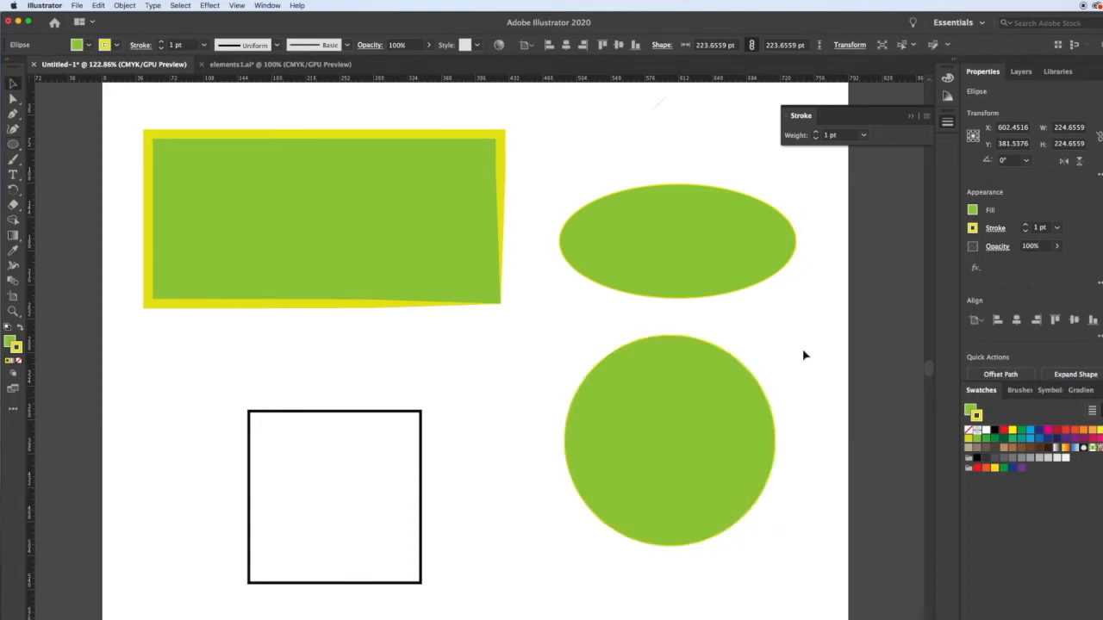
Give the circle a light blue fill and a magenta stroke from the swatches.
left_click(685, 392)
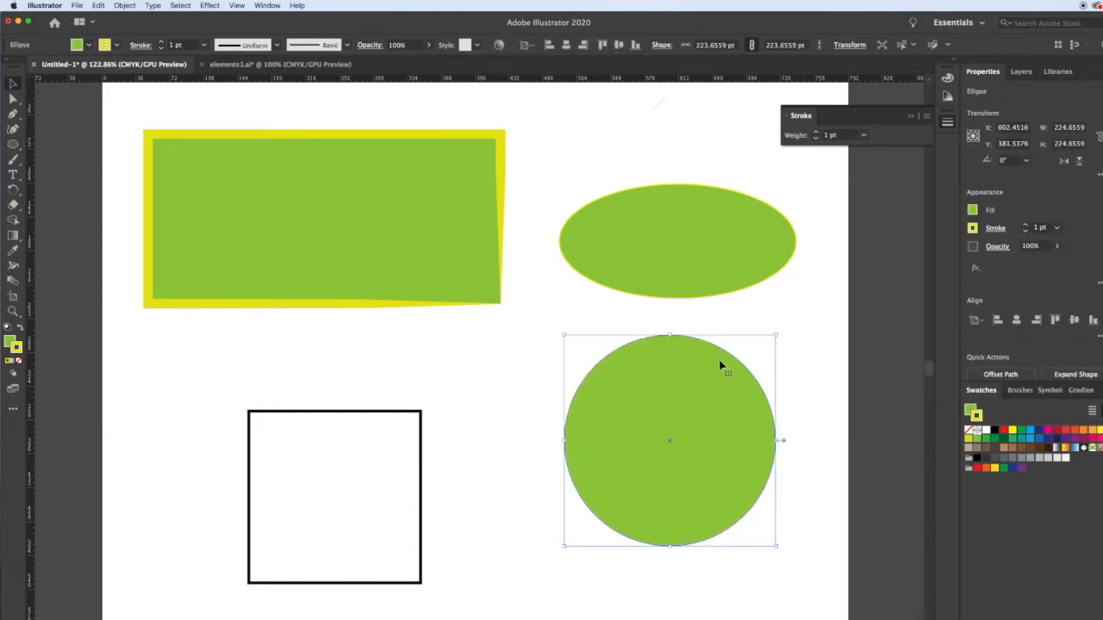
left_click(1030, 430)
left_click(981, 417)
left_click(1047, 430)
left_click(811, 390)
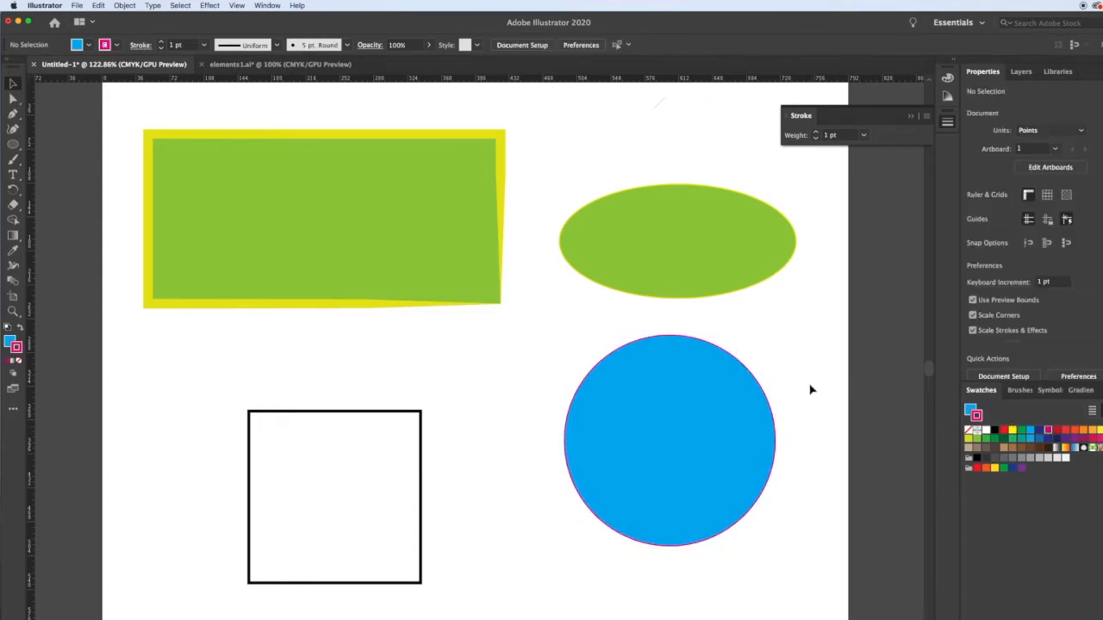
Apply the teardrop-shaped width profile to the blue circle's stroke and set its weight to 12 pt.
left_click(741, 431)
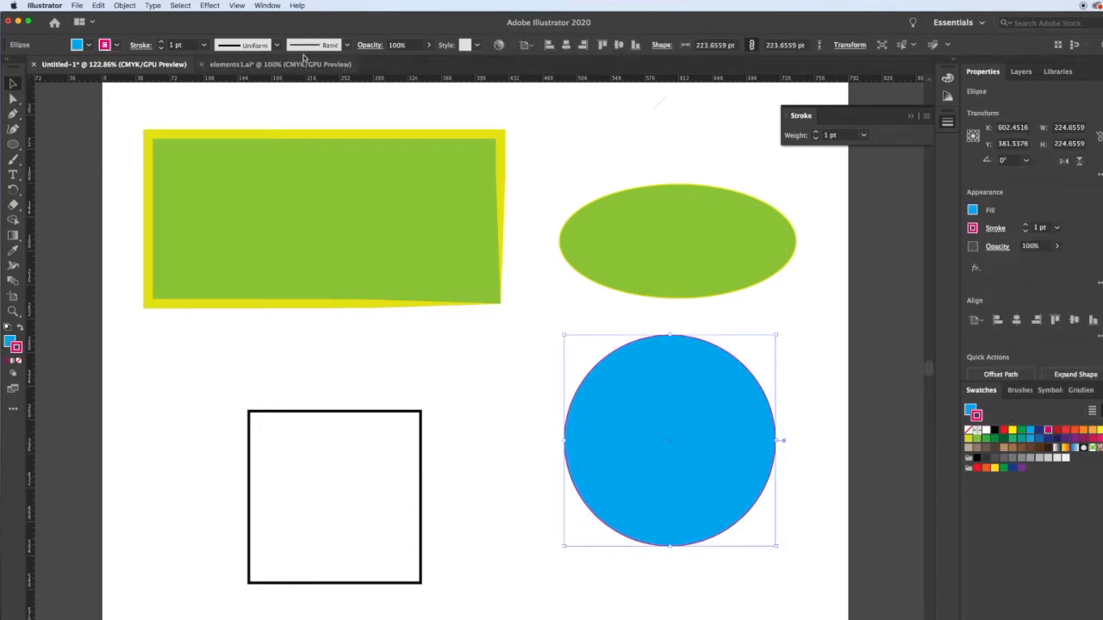
left_click(277, 44)
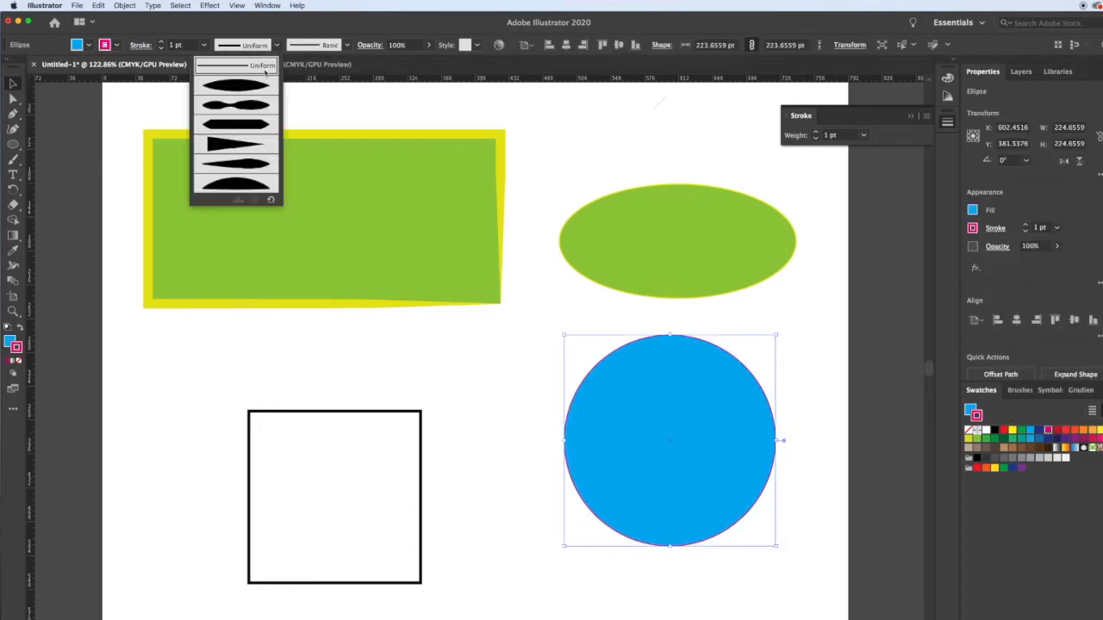
left_click(245, 169)
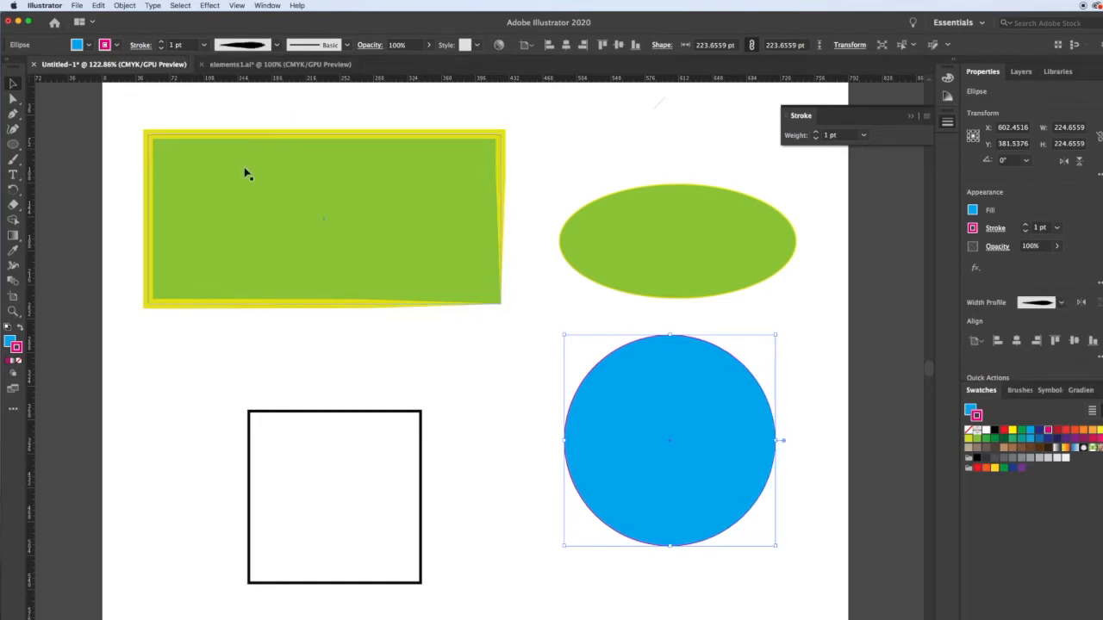
left_click(814, 132)
left_click(815, 132)
left_click(814, 131)
left_click(815, 133)
left_click(815, 132)
left_click(288, 96)
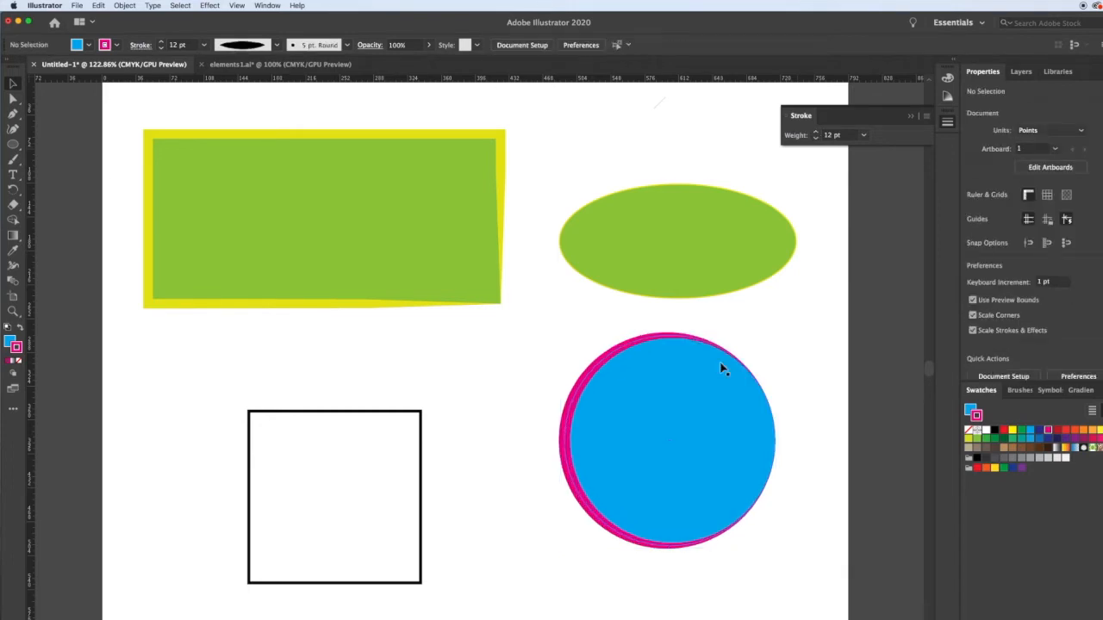
Apply the Pompadour graphic style to the blue circle and stretch it to about 225 × 233 pt.
left_click(722, 369)
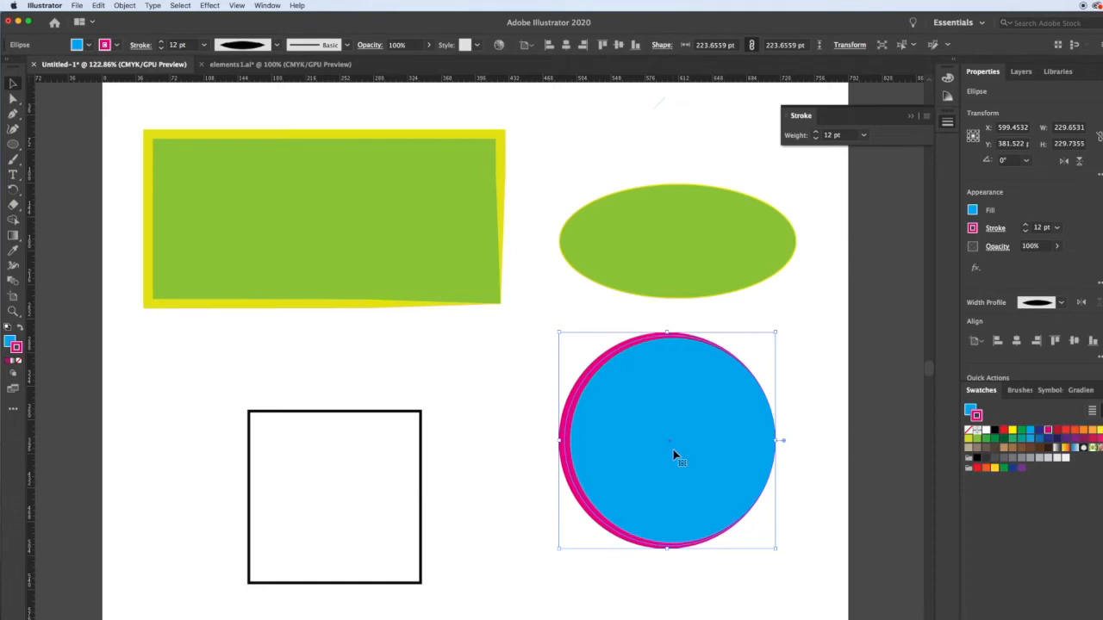
left_click(477, 46)
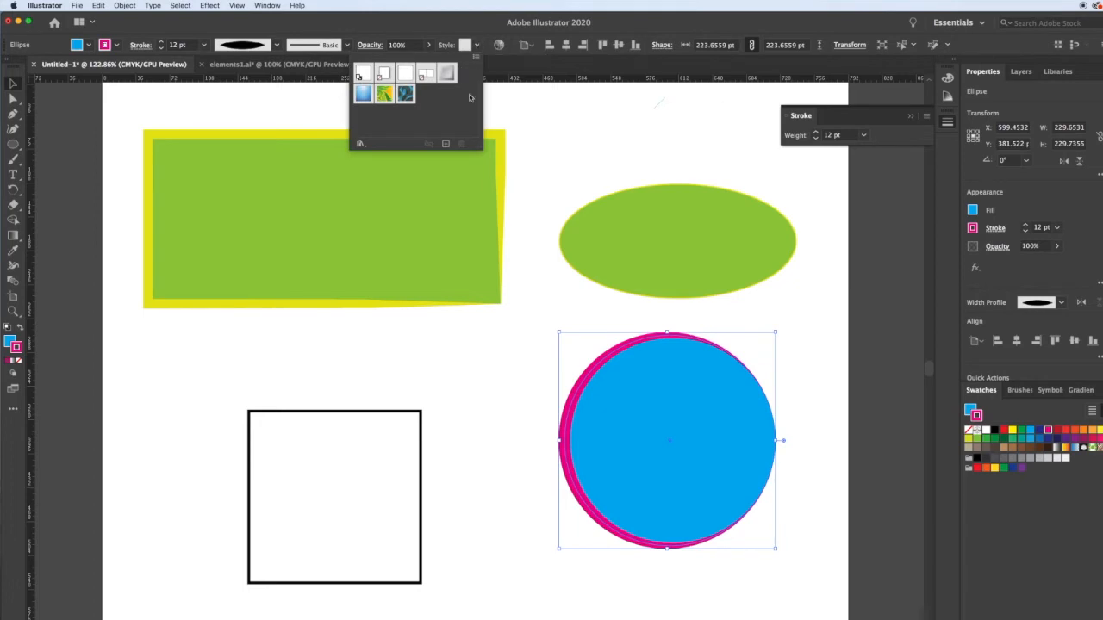
left_click(405, 94)
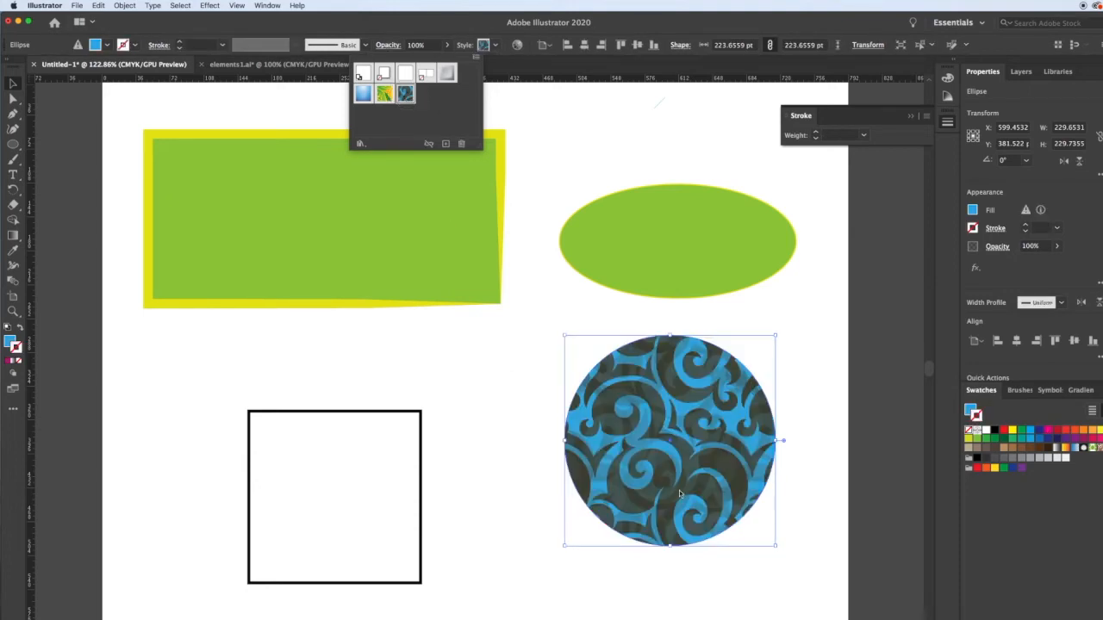
left_click(776, 547)
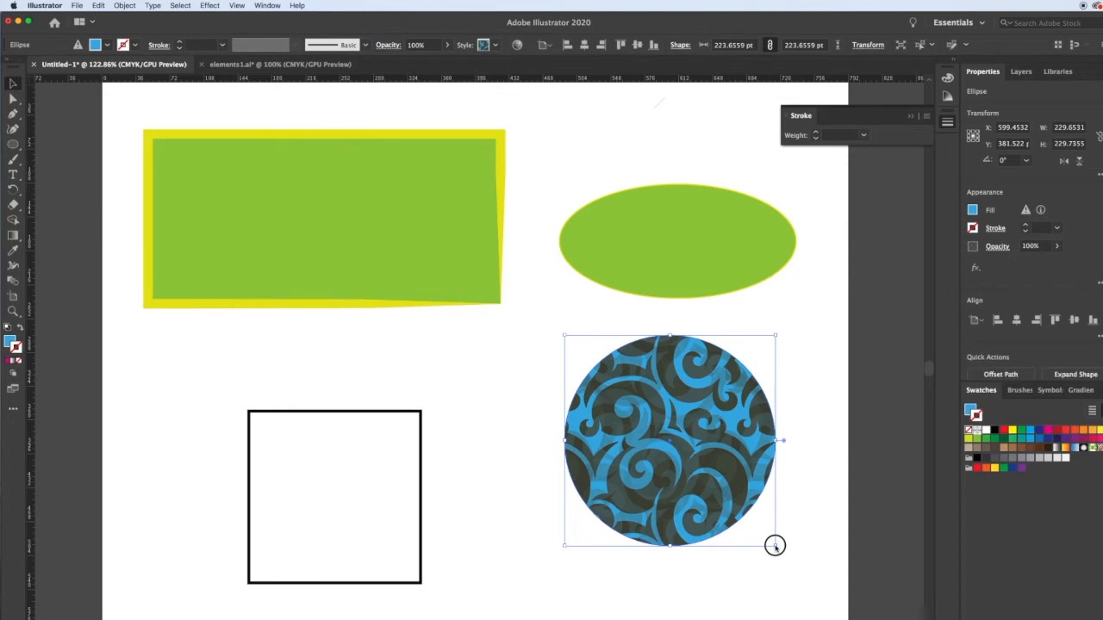
mouse_move(775, 548)
left_mouse_down()
mouse_move(825, 606)
mouse_move(699, 488)
mouse_move(703, 472)
mouse_move(771, 571)
mouse_move(777, 554)
left_mouse_up()
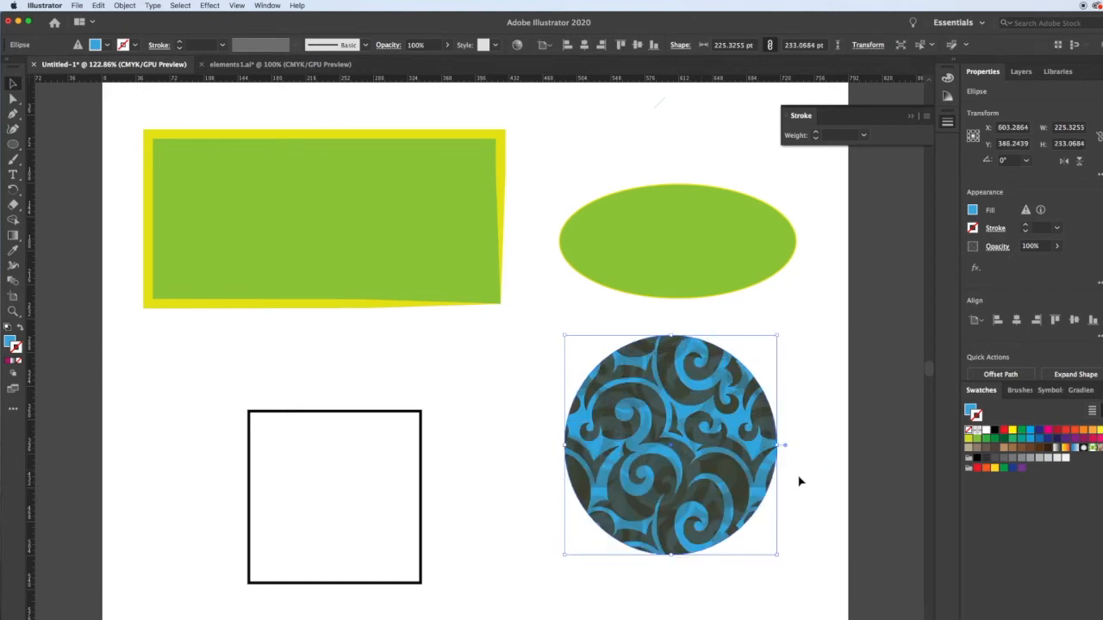
Open the 3D Effects graphic style library with the patterned ellipse still selected.
left_click(495, 45)
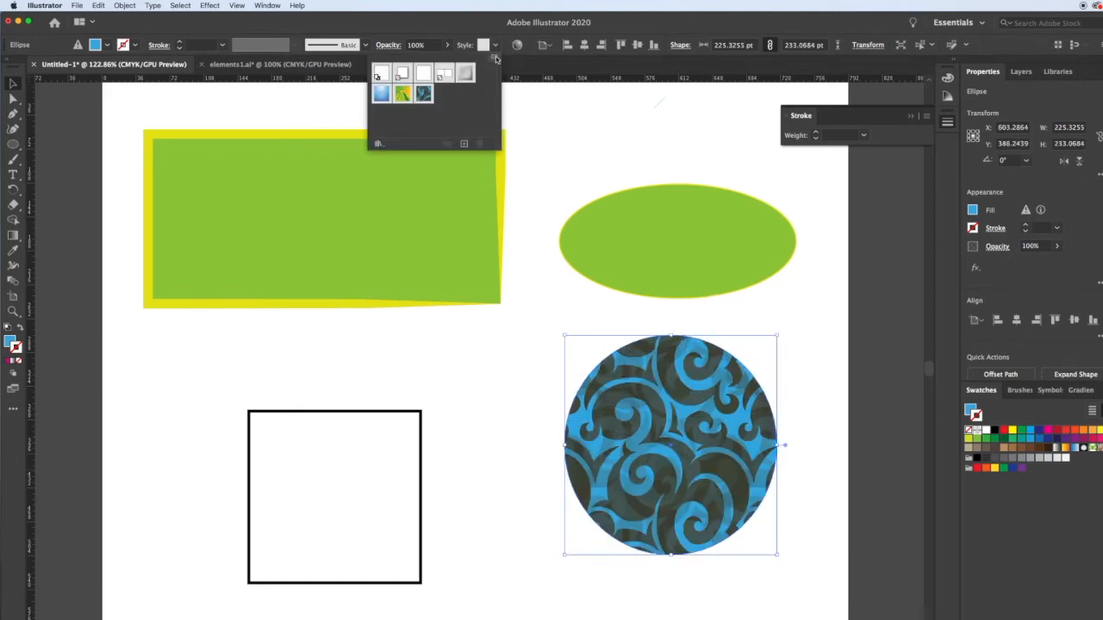
left_click(494, 57)
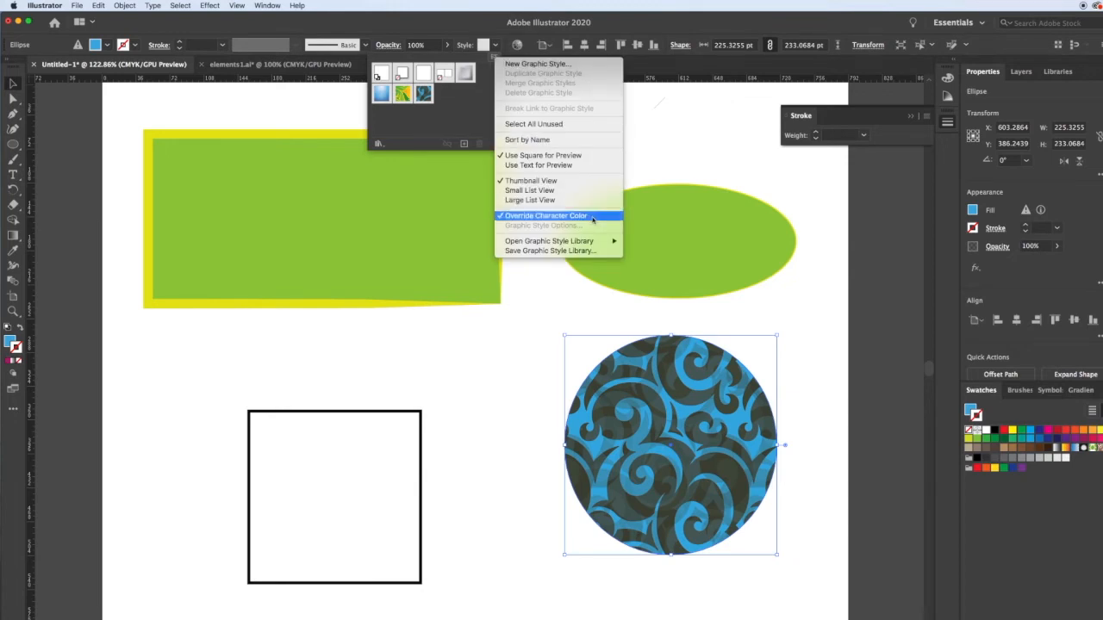
mouse_move(591, 243)
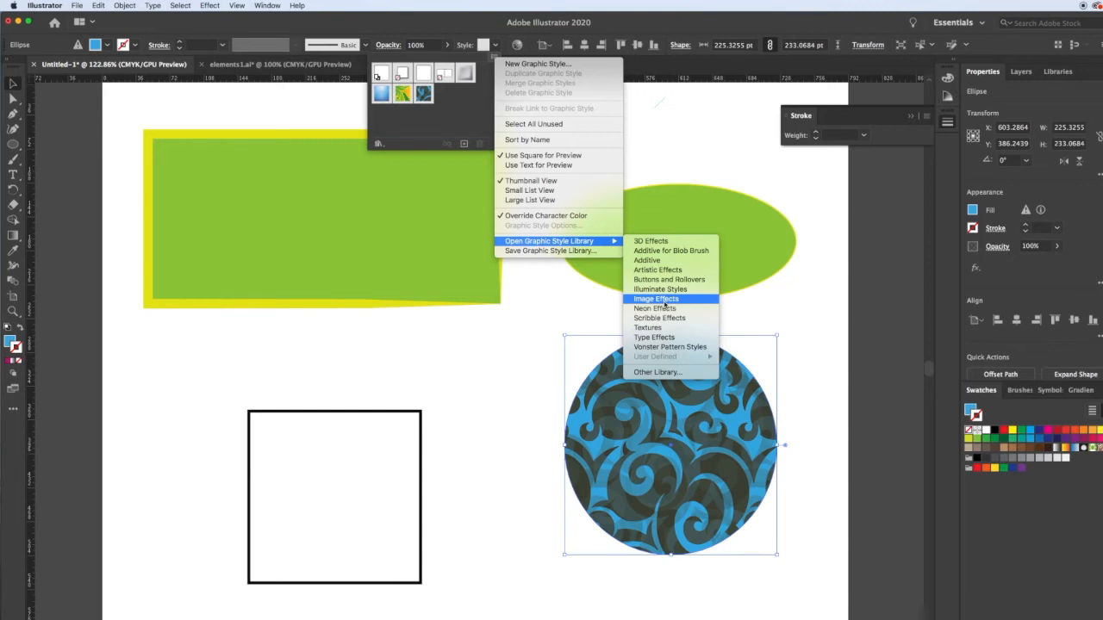
left_click(652, 241)
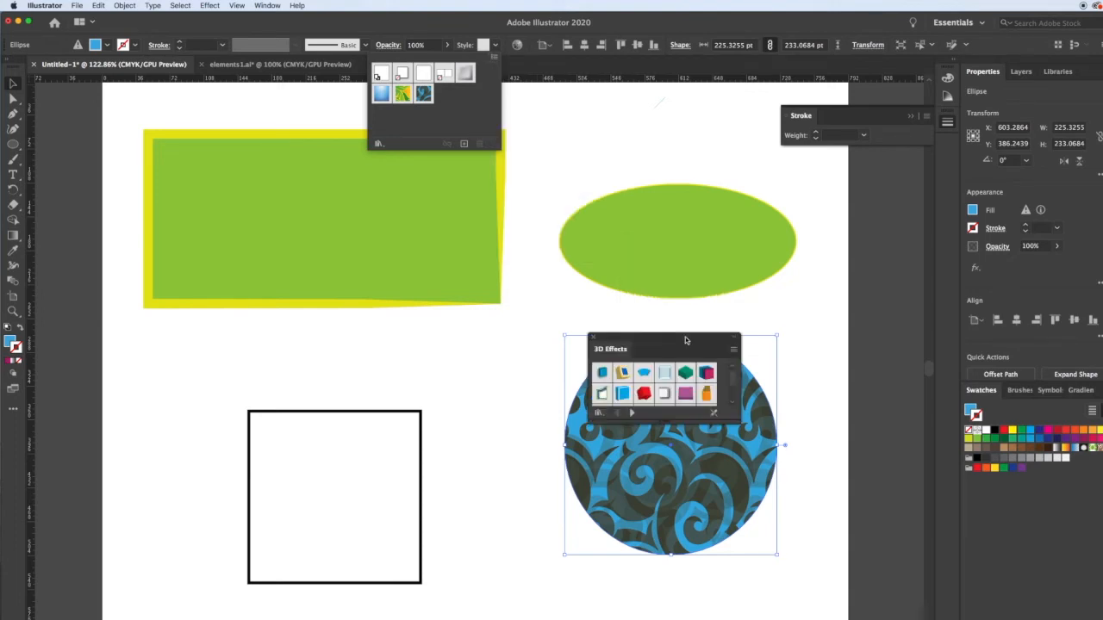
Try 3D Effect 6, 3D Effect 3 and the gold-framed blue 3D style on the patterned ellipse.
left_click_drag(685, 337, 844, 310)
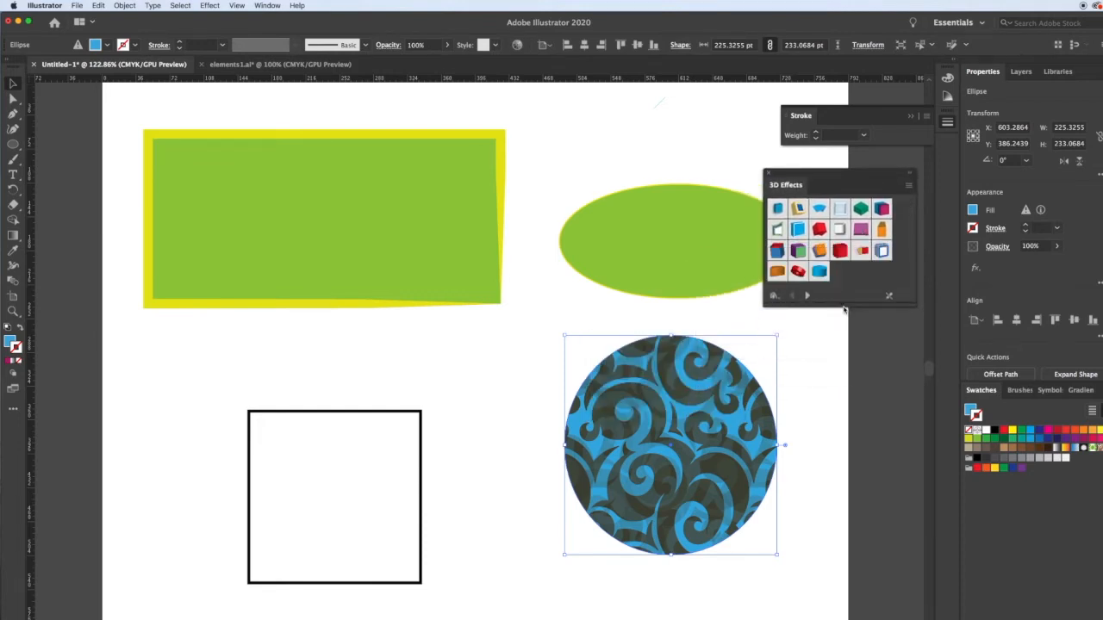
left_click(860, 209)
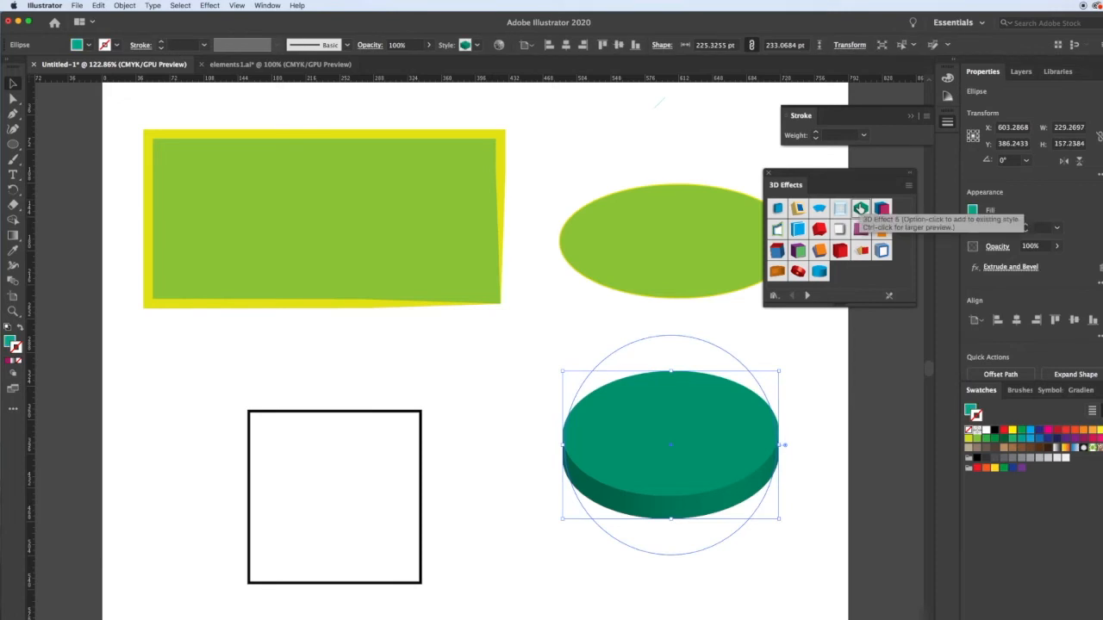
left_click(822, 211)
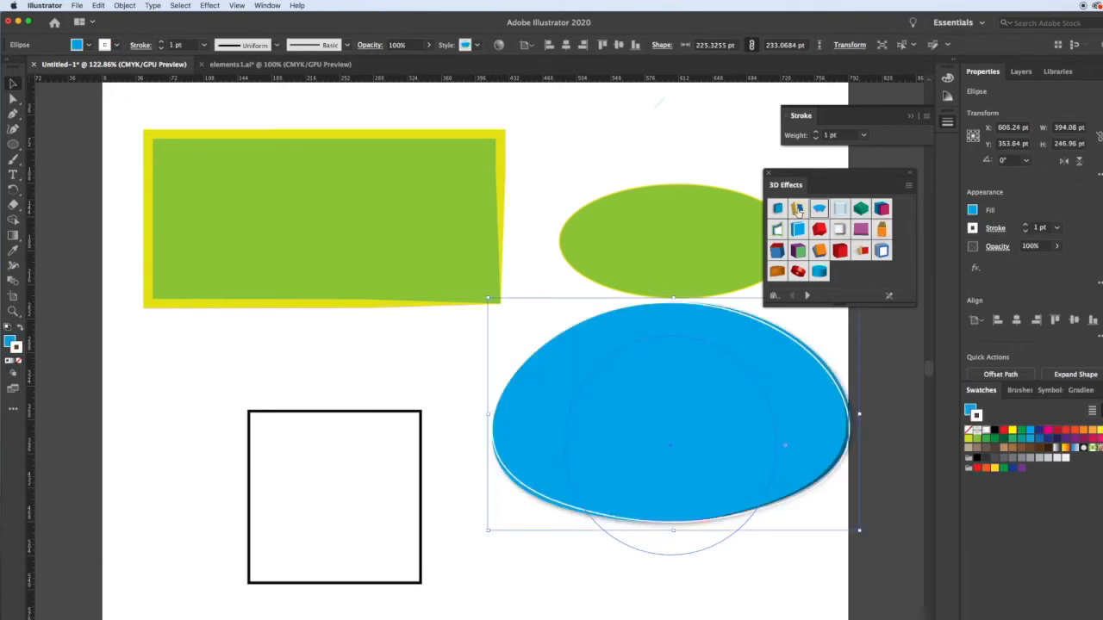
left_click(798, 210)
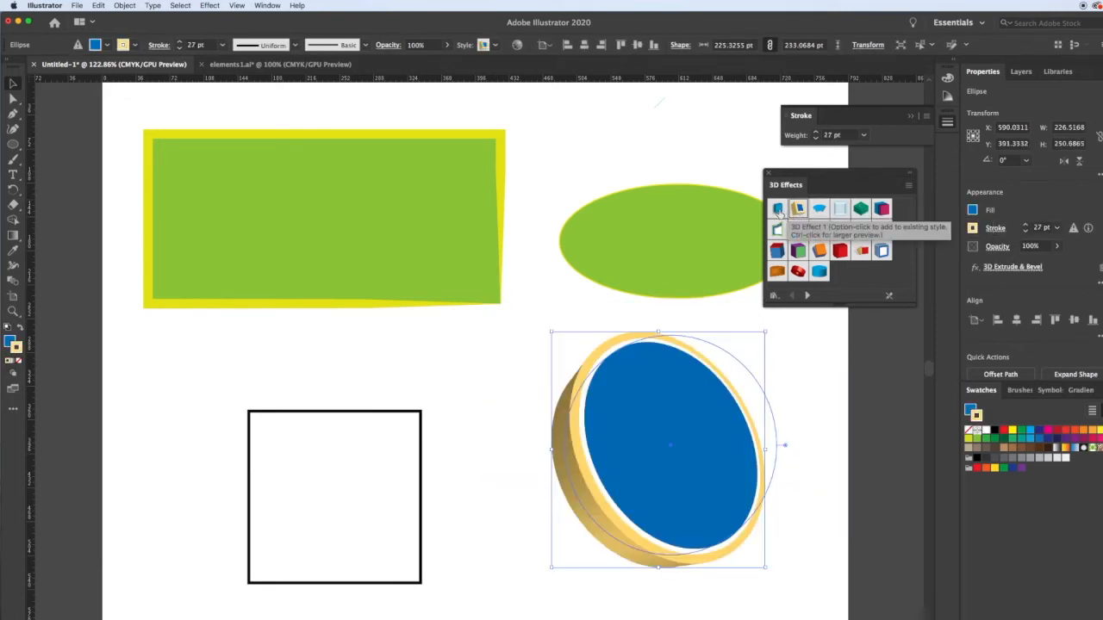
Apply the 3D Effect 1 graphic style to the ellipse, close the style library and deselect the shape.
left_click(778, 211)
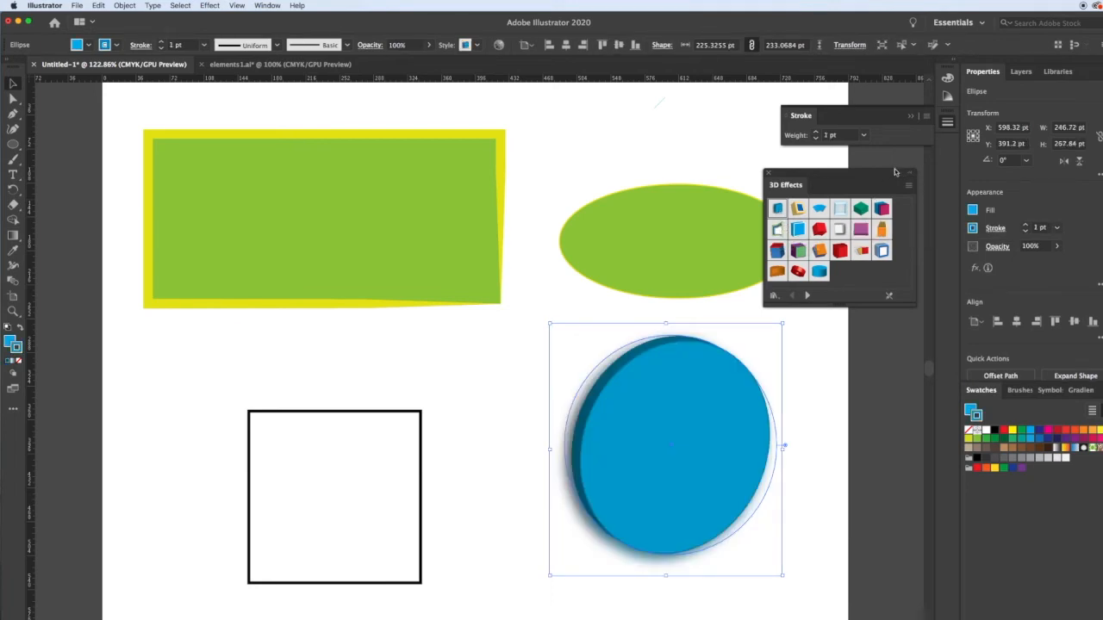
left_click(768, 174)
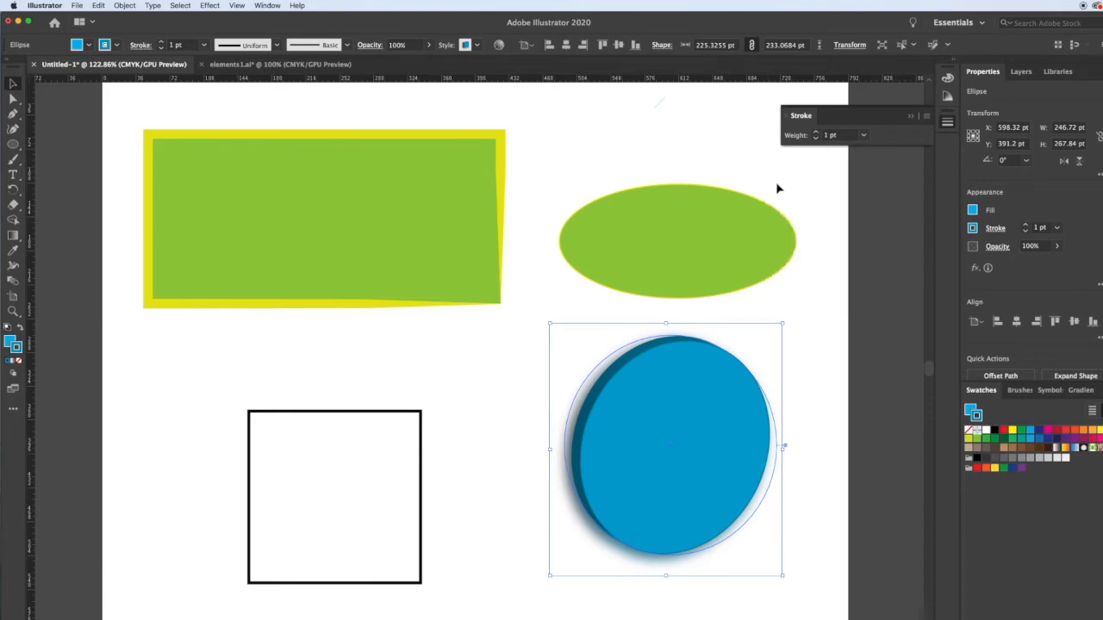
left_click(798, 193)
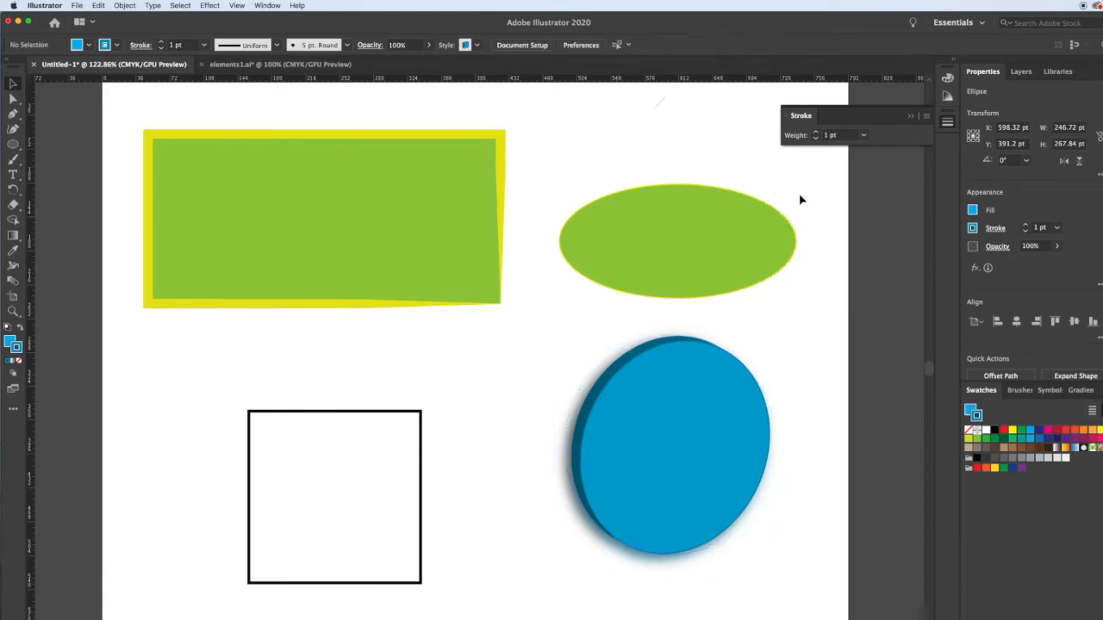
Delete the black outlined square and create a six-sided polygon with a 50 pt radius in its place.
left_click(420, 430)
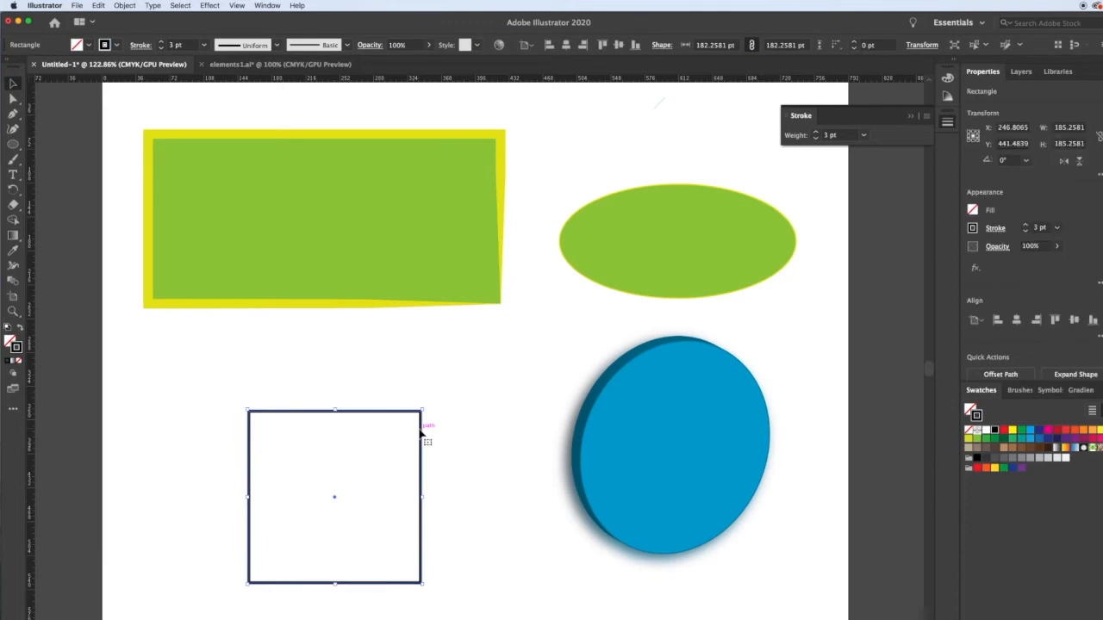
key("Delete")
left_click_drag(13, 147, 69, 176)
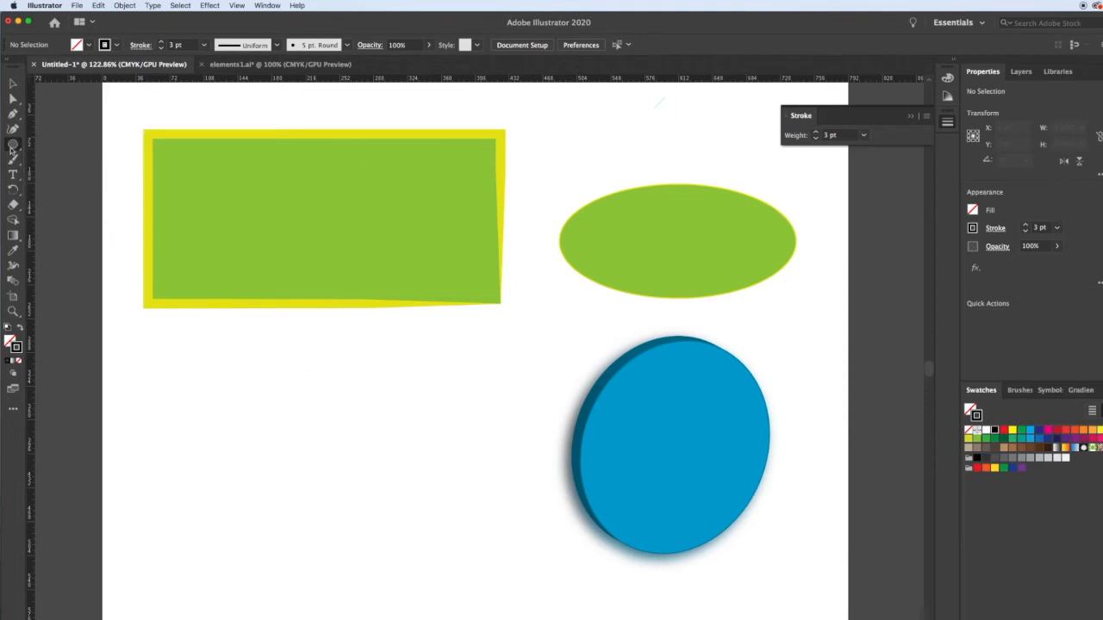
left_click(272, 417)
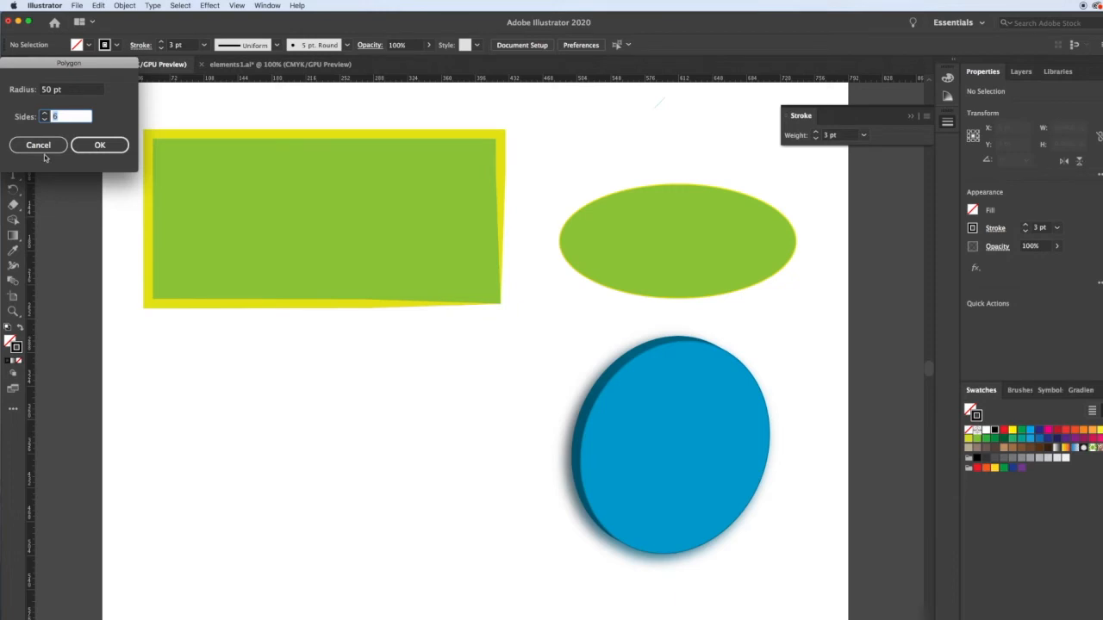
left_click(99, 144)
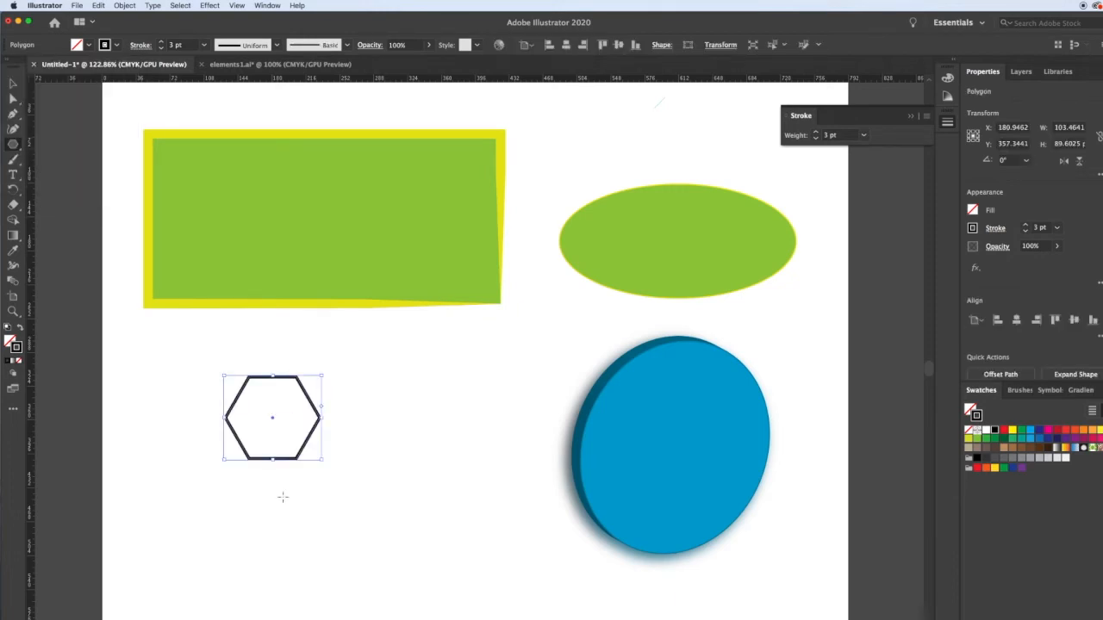
Draw a second polygon beside the hexagon, varying its number of sides and ending with a triangle about 176 × 152 pt.
left_click_drag(367, 350, 441, 535)
key("shift")
key("Up")
key("Down")
key("Down")
key("Down")
key("Down")
key("Up")
key("Up")
key("Up")
key("Up")
key("Up")
key("Up")
key("Up")
key("Up")
key("Up")
key("Up")
key("Up")
key("Up")
key("Up")
key("Up")
key("Down")
key("Down")
key("Down")
key("Down")
key("Down")
key("Down")
key("Down")
key("Down")
key("Down")
key("Down")
key("Down")
key("Down")
key("Down")
key("Down")
key("v")
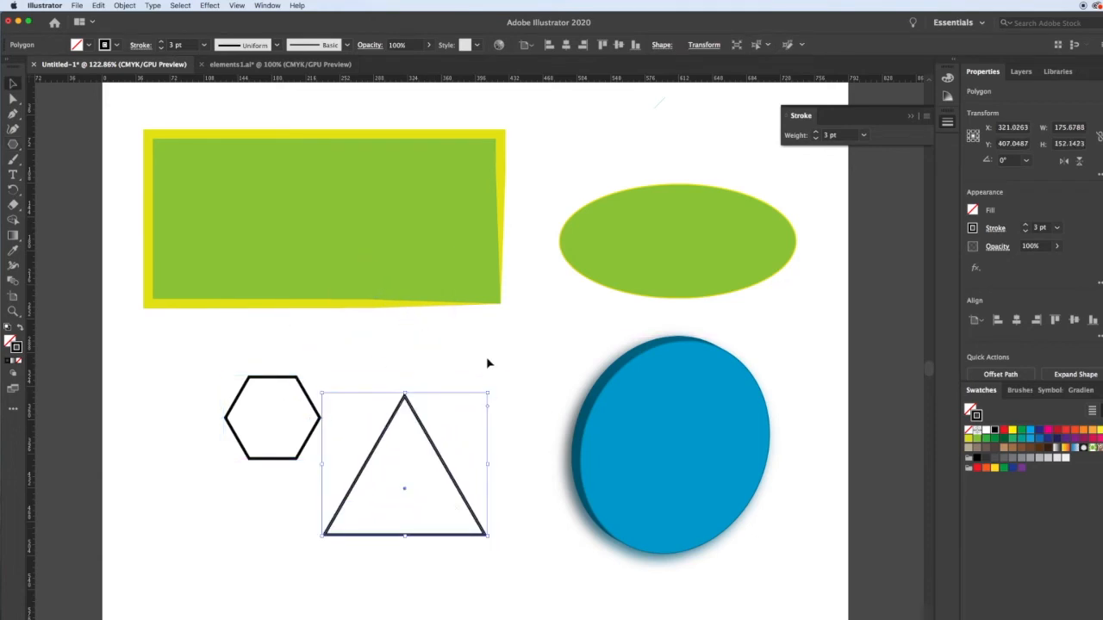
Try 3D Effect 3 on the triangle, settle on the grey bevelled graphic style, and deselect it.
left_click(476, 45)
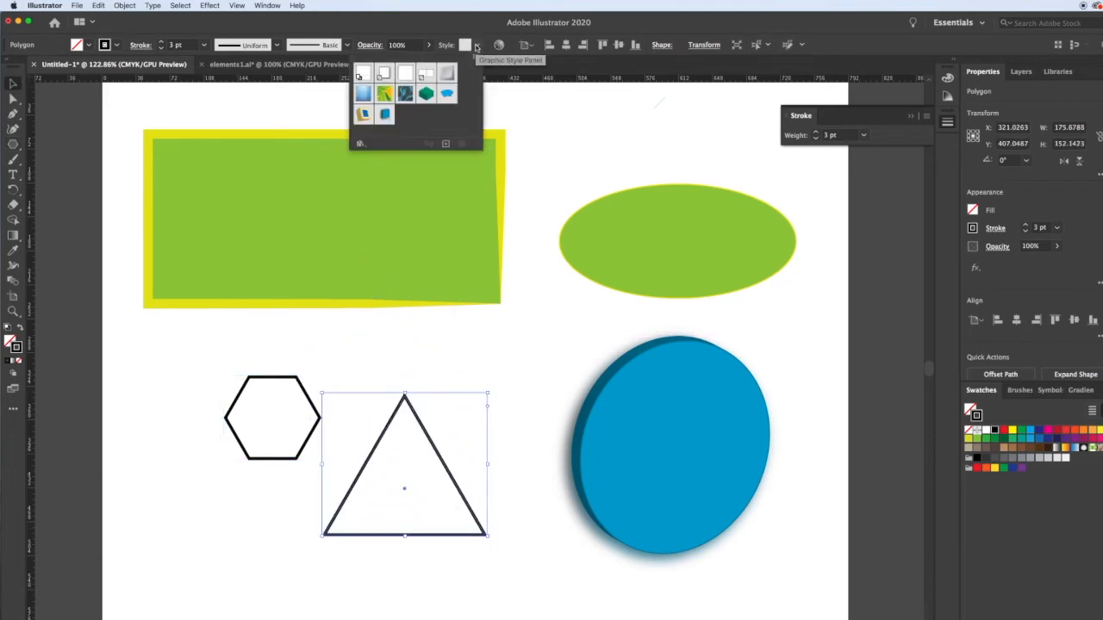
left_click(446, 95)
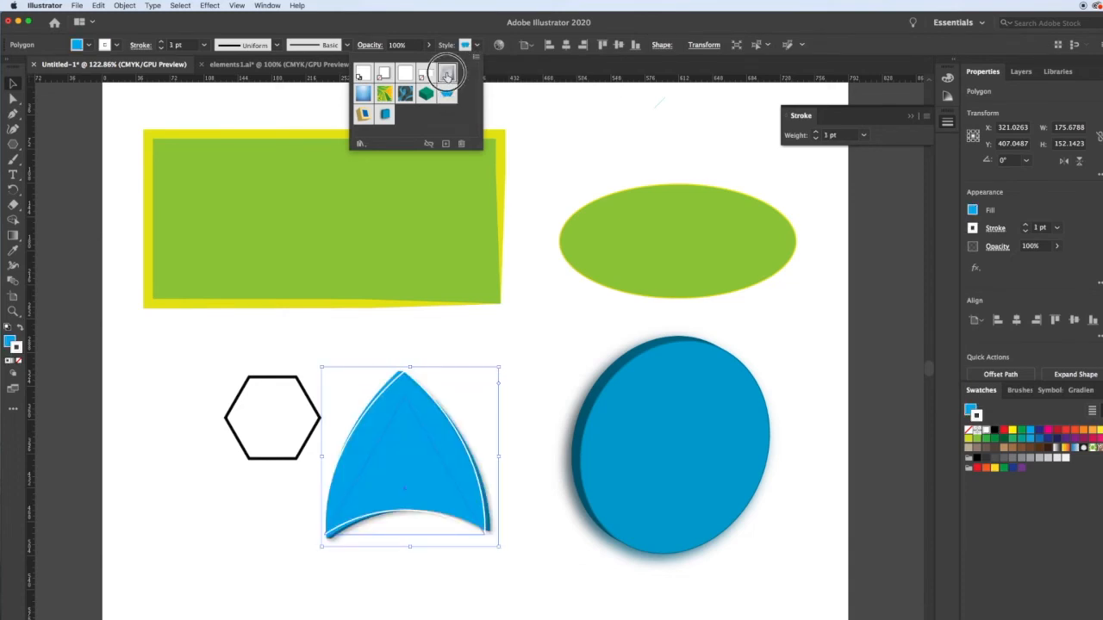
left_click(448, 76)
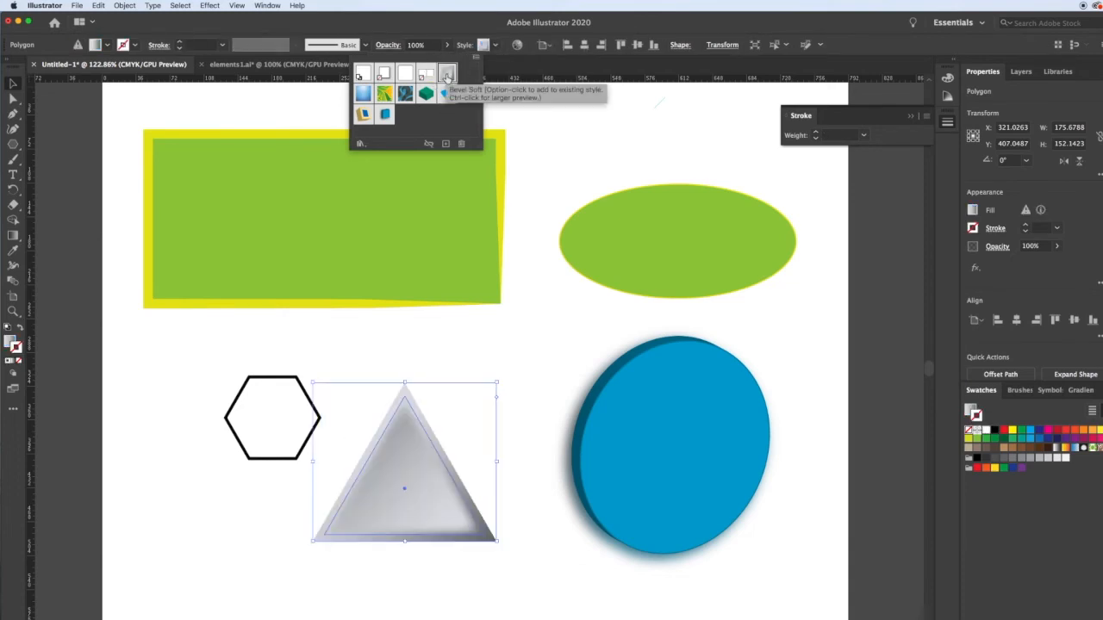
left_click(516, 370)
left_click(518, 375)
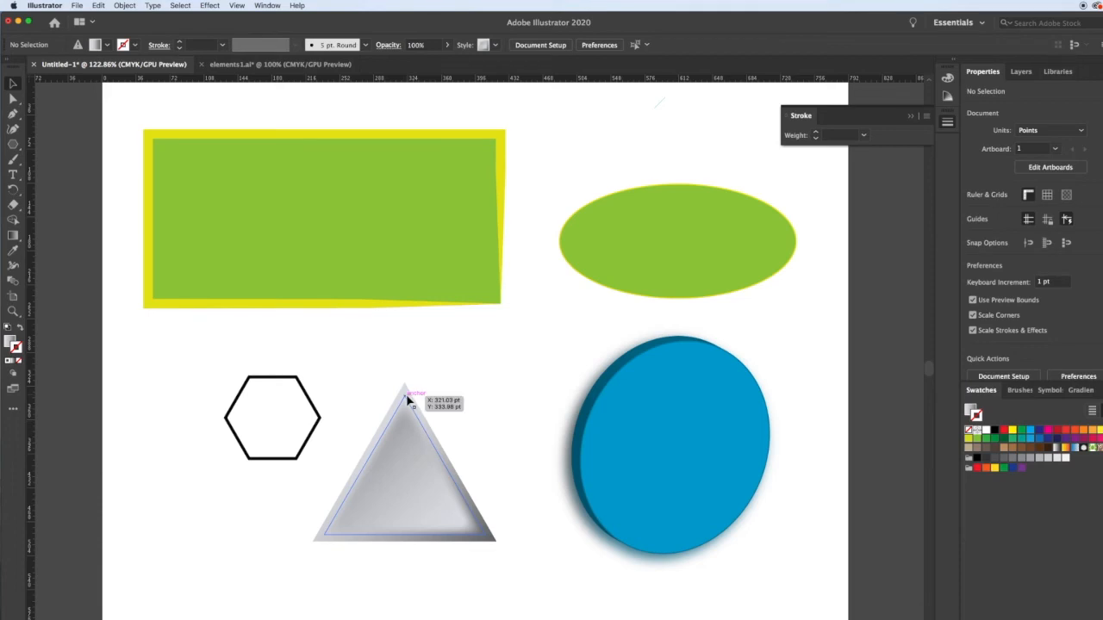
Pull the grey triangle's apex up and to the right, above its right corner, to form a right-angled triangle.
key("a")
left_click_drag(405, 396, 488, 355)
left_click(548, 477)
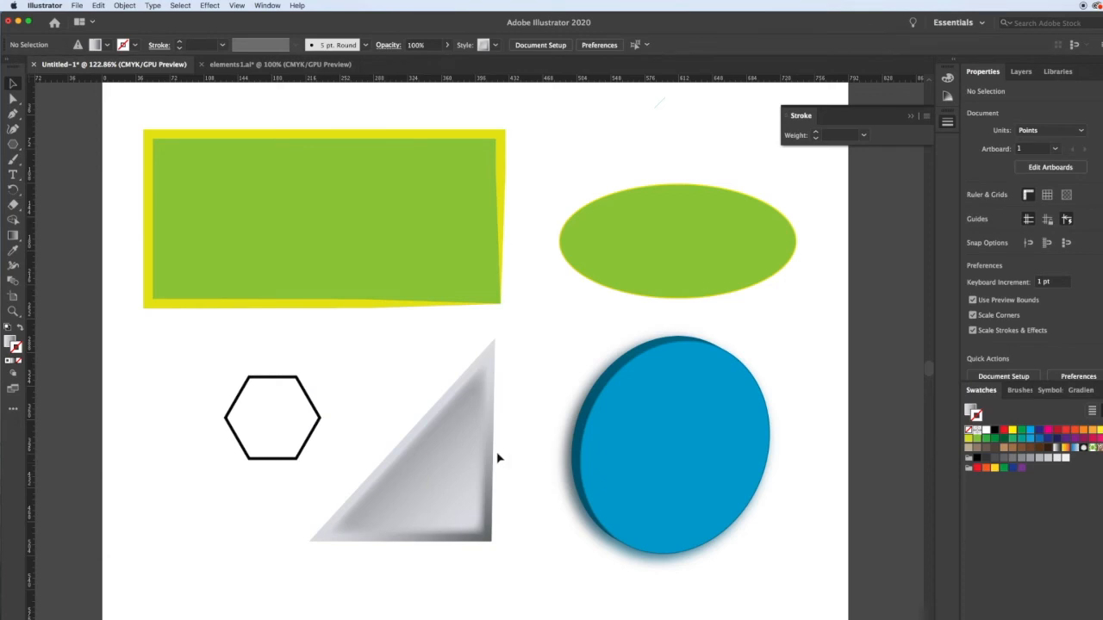
Draw an eleven-pointed star about 177 × 176 pt and position it below the hexagon.
left_click_drag(15, 144, 72, 192)
left_click_drag(182, 523, 210, 509)
mouse_move(218, 515)
left_mouse_down()
mouse_move(229, 475)
mouse_move(302, 569)
mouse_move(237, 540)
mouse_move(199, 538)
mouse_move(239, 564)
mouse_move(218, 551)
mouse_move(229, 591)
left_mouse_up()
key("Up")
key("Up")
key("Up")
key("Up")
key("Up")
key("Down")
key("Down")
key("Down")
key("Down")
key("Down")
key("Down")
key("Down")
key("Up")
key("Up")
key("Up")
key("Up")
key("Up")
key("Up")
key("Up")
key("Up")
key("Up")
key("v")
left_click_drag(209, 529, 223, 558)
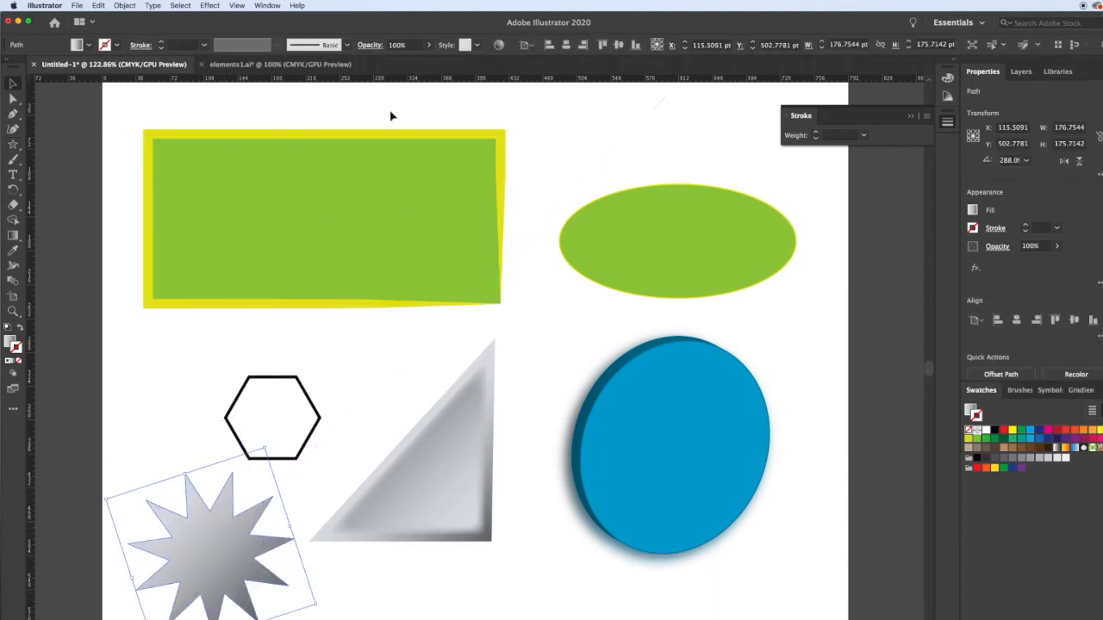
Apply the orange style with purple sides from the 3D Effects library to the star, and close the library.
left_click(477, 45)
left_click(477, 57)
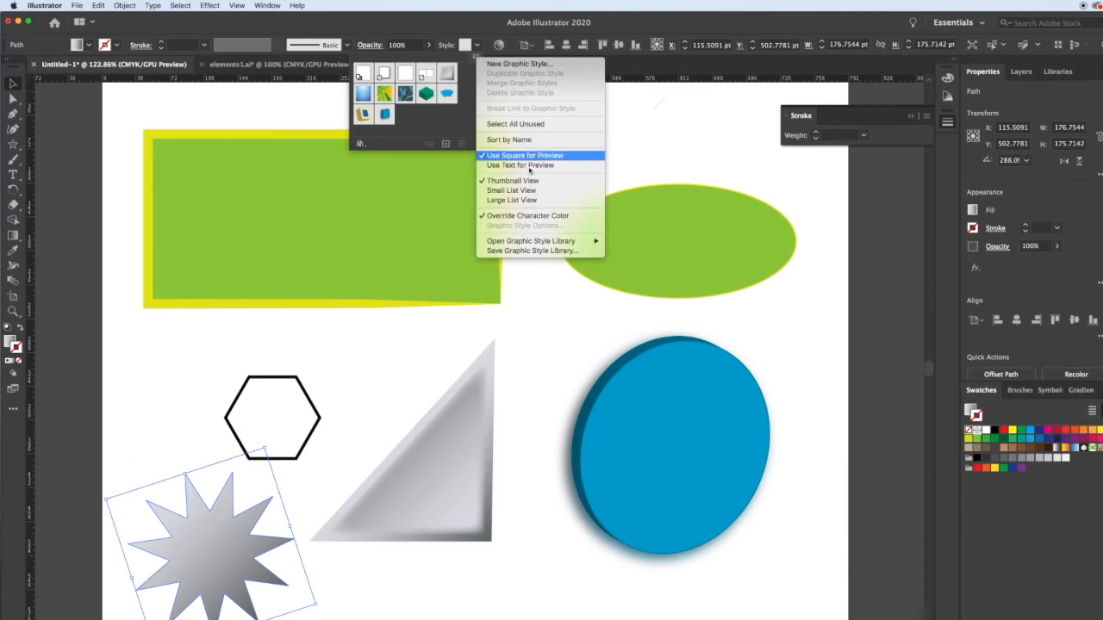
mouse_move(528, 244)
left_click(663, 245)
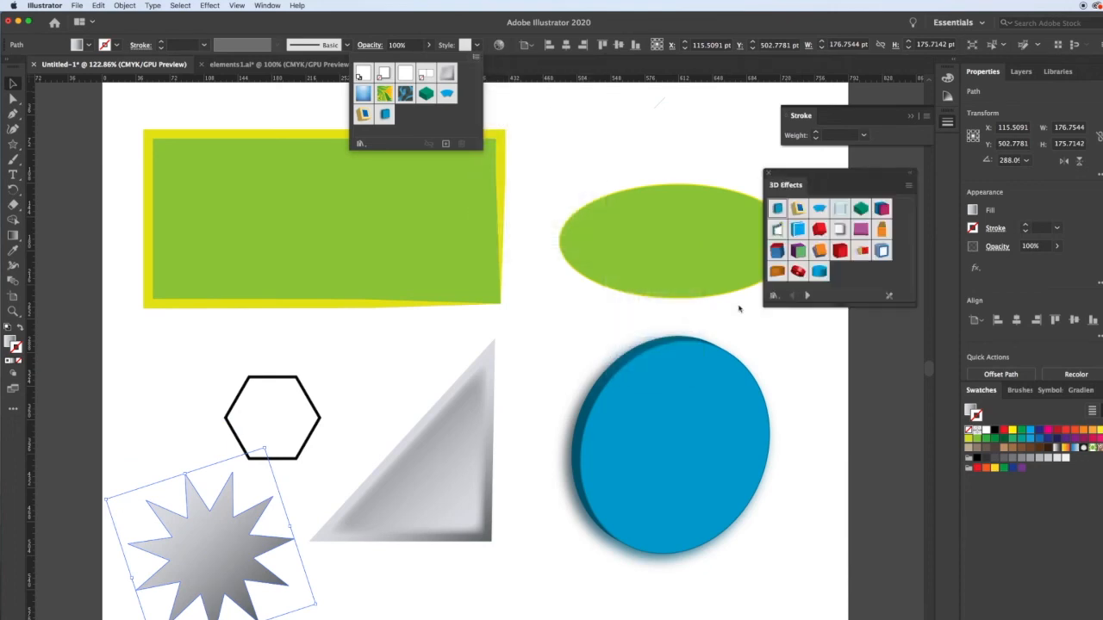
left_click(822, 253)
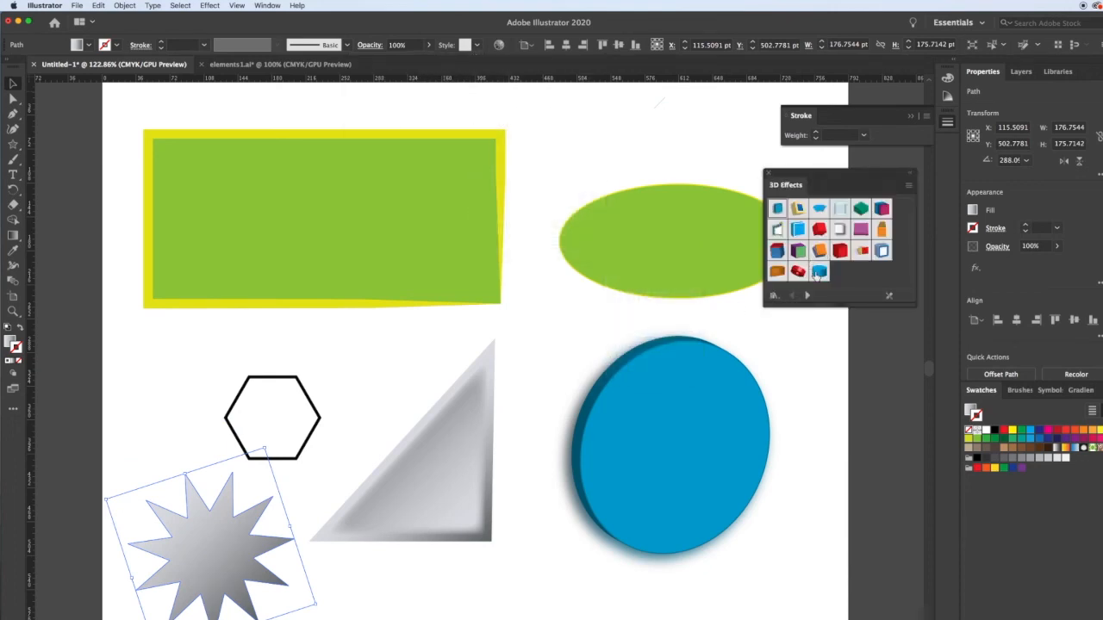
left_click(820, 251)
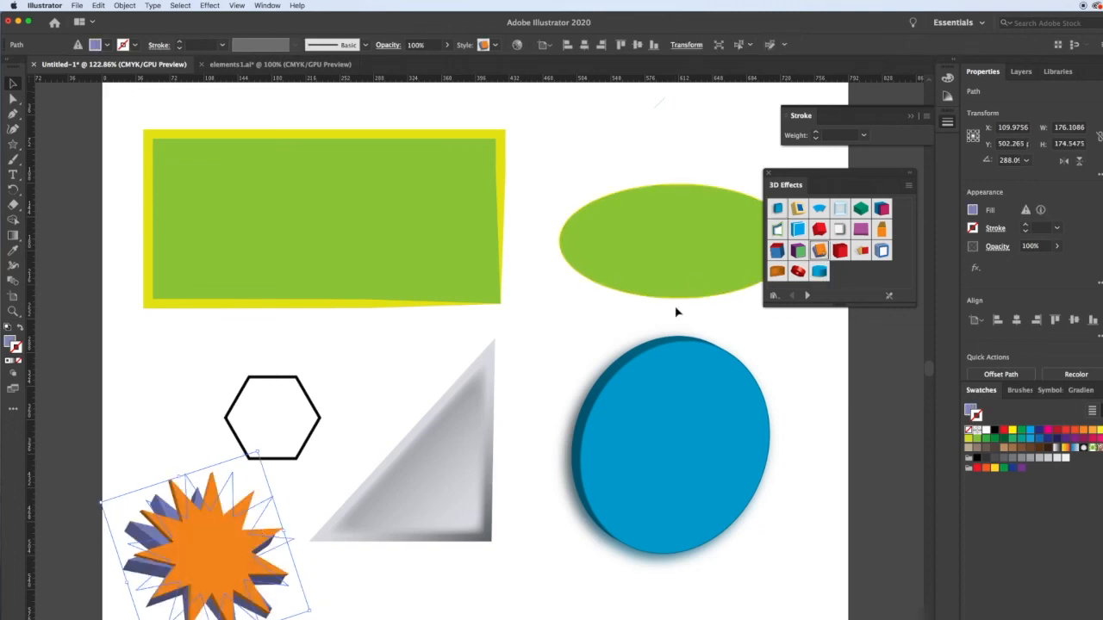
left_click(766, 175)
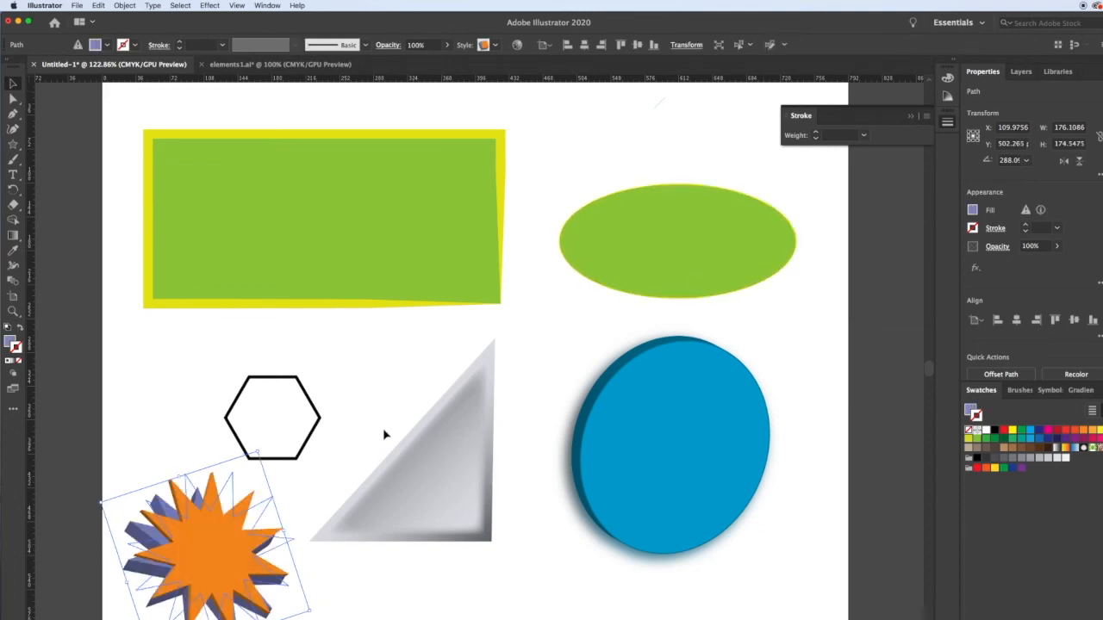
Stretch one of the star's right-hand tips outward to about X 283 pt, Y 565 pt, and deselect the star.
left_click(310, 573)
key("a")
left_click(294, 541)
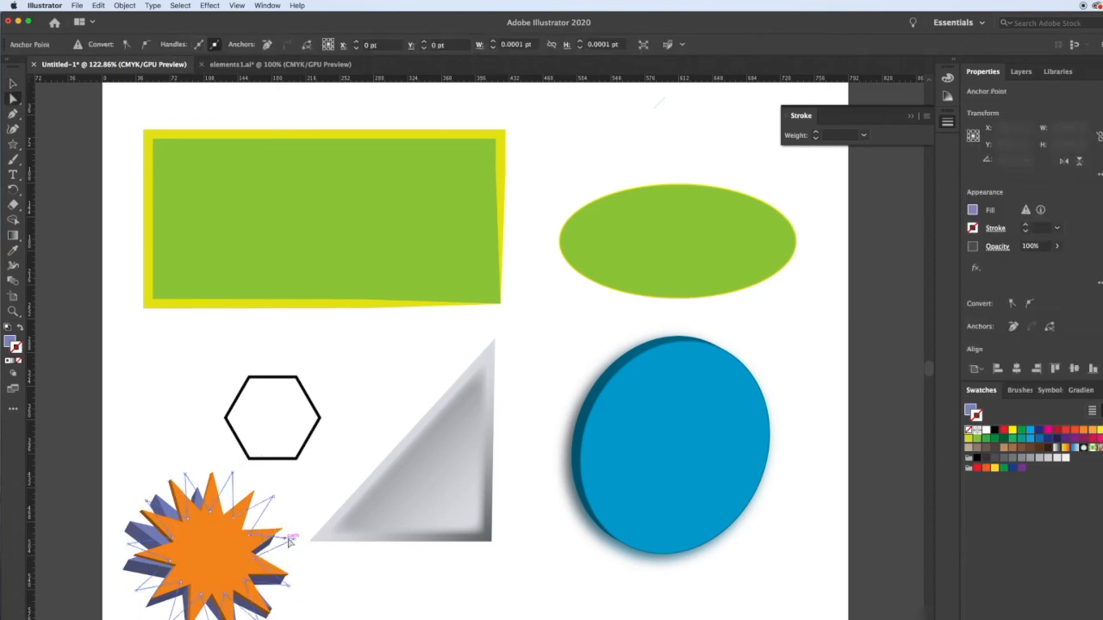
left_click_drag(293, 540, 370, 595)
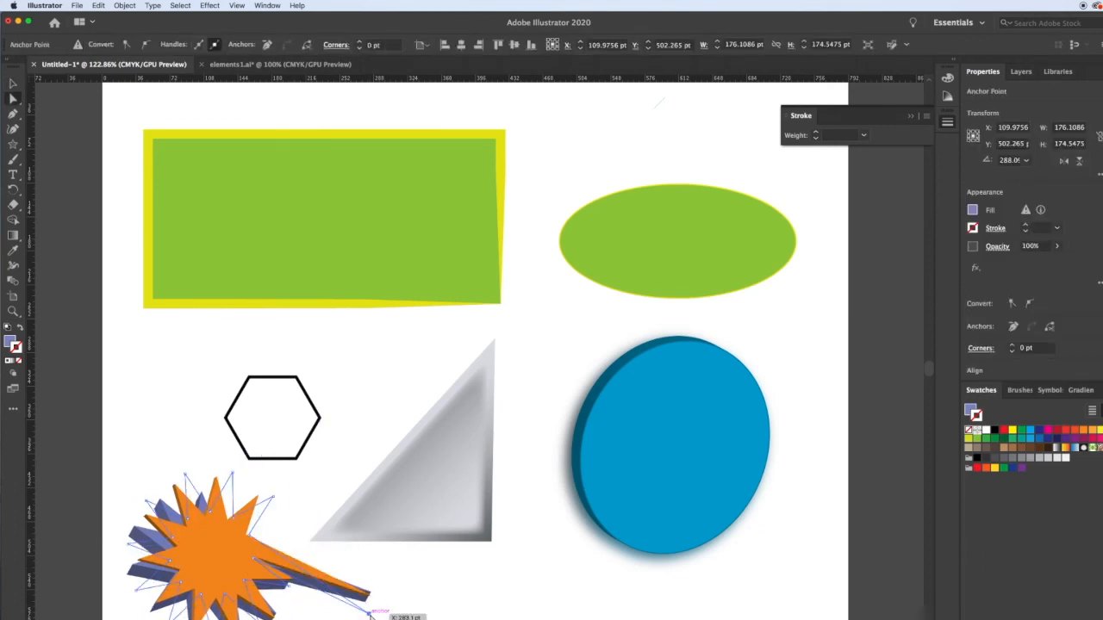
left_click(457, 603)
Scale the hexagon up to about 145 × 125 pt and shear it by 30°.
left_click(317, 405)
left_click_drag(320, 377, 360, 342)
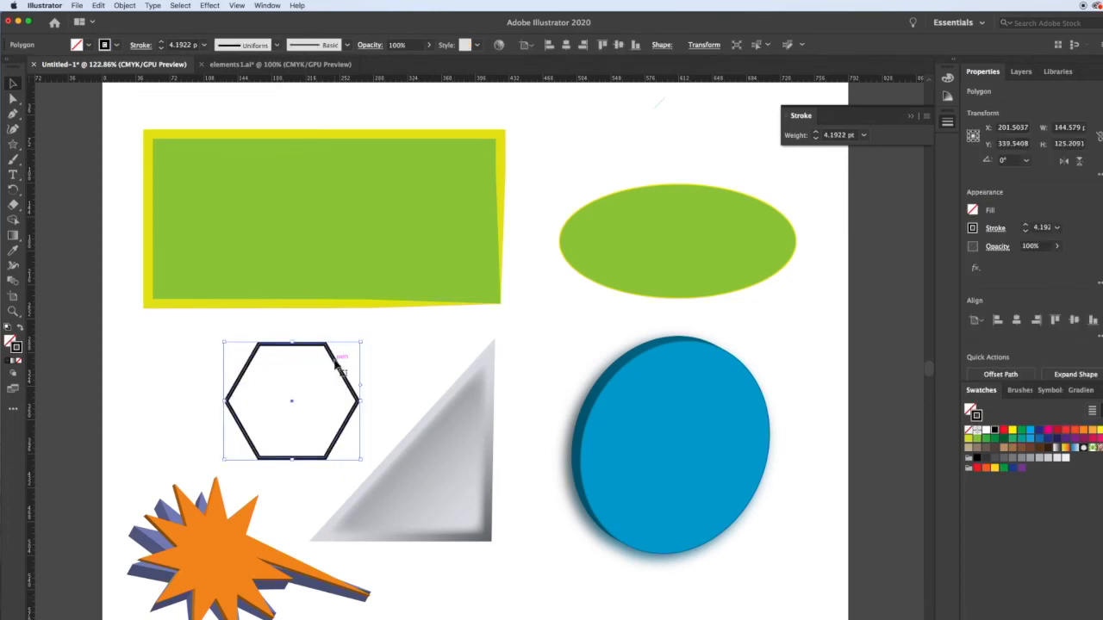
left_click(703, 44)
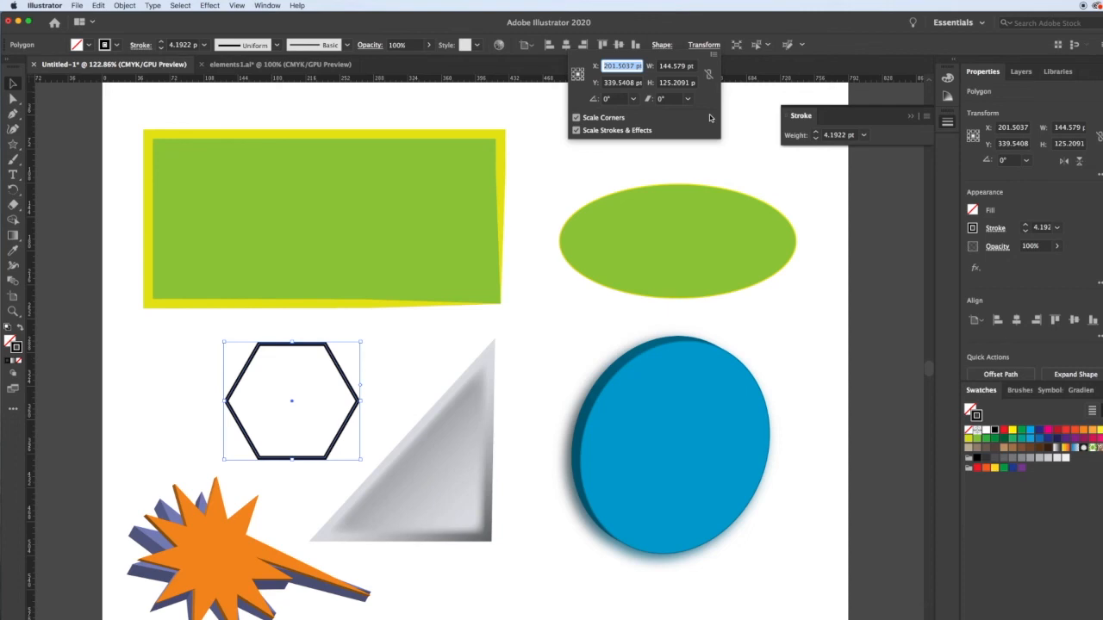
left_click(687, 98)
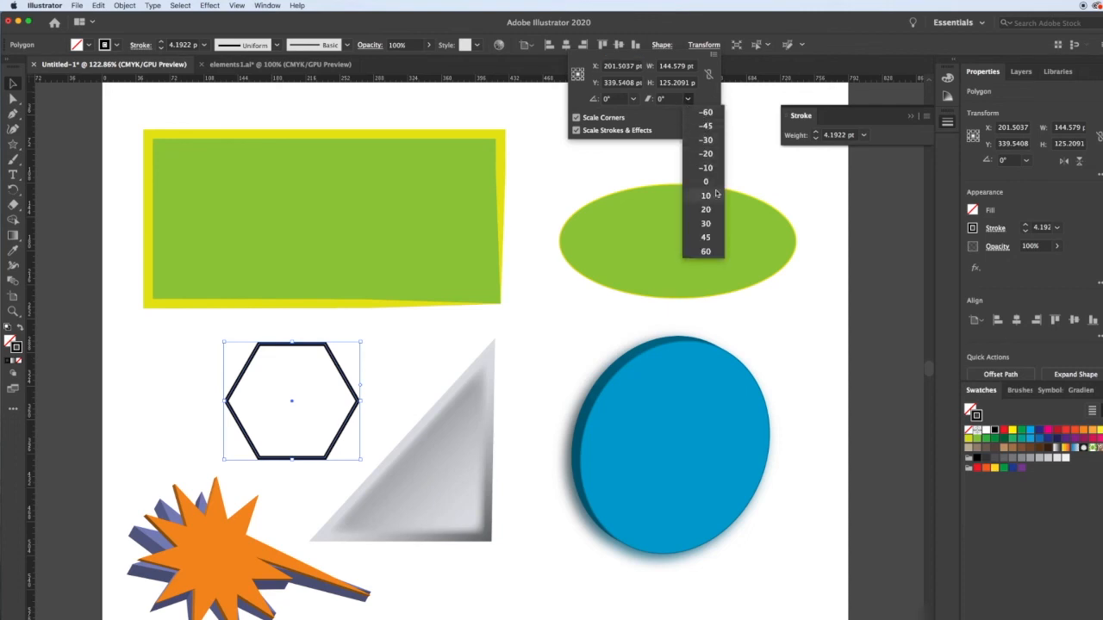
left_click(708, 224)
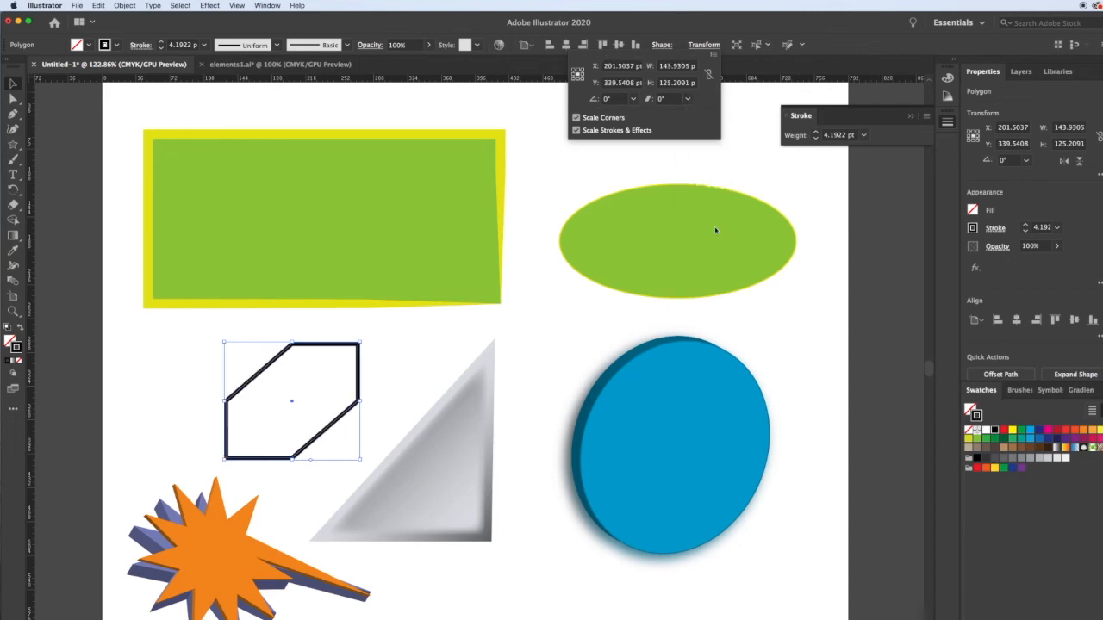
Rotate the sheared hexagon by 90° and flip it horizontally.
left_click(633, 98)
left_click(655, 162)
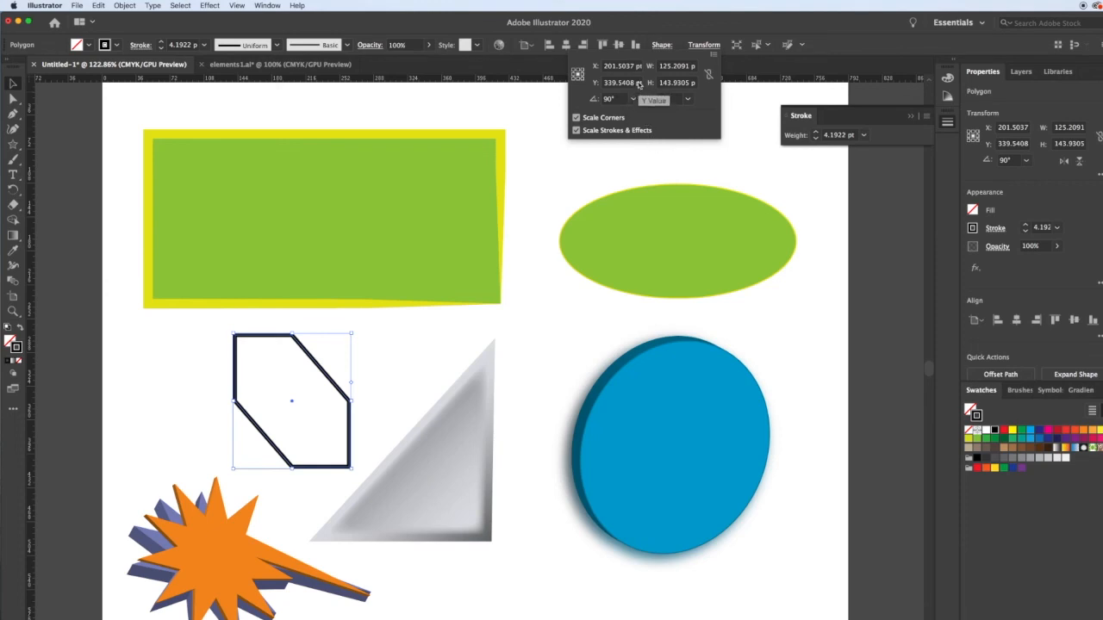
left_click(713, 54)
left_click(731, 62)
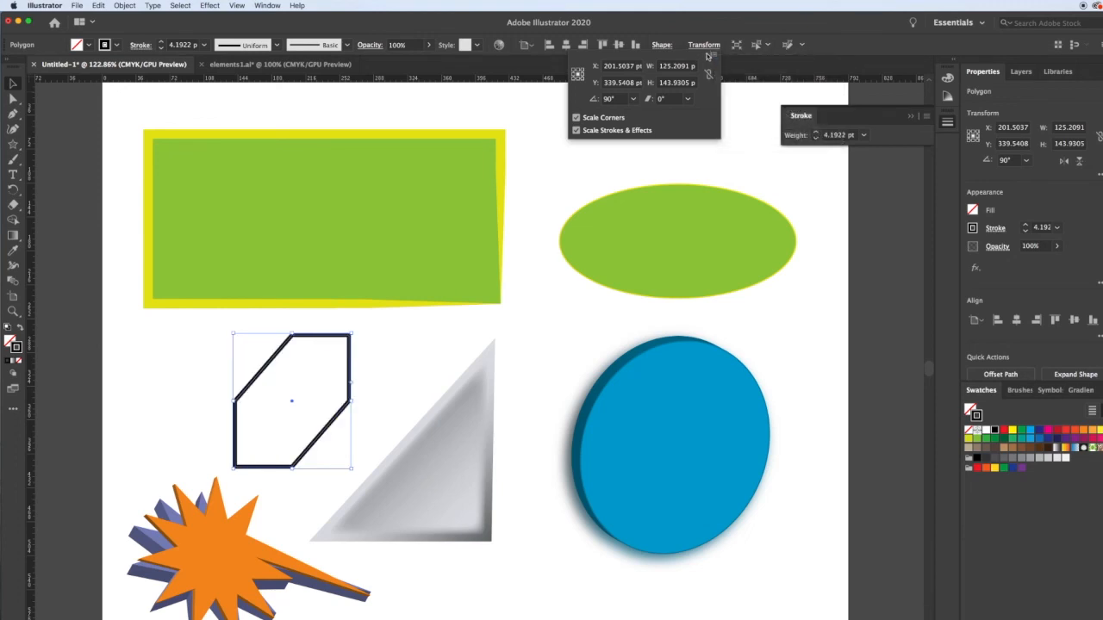
left_click(711, 56)
left_click(696, 58)
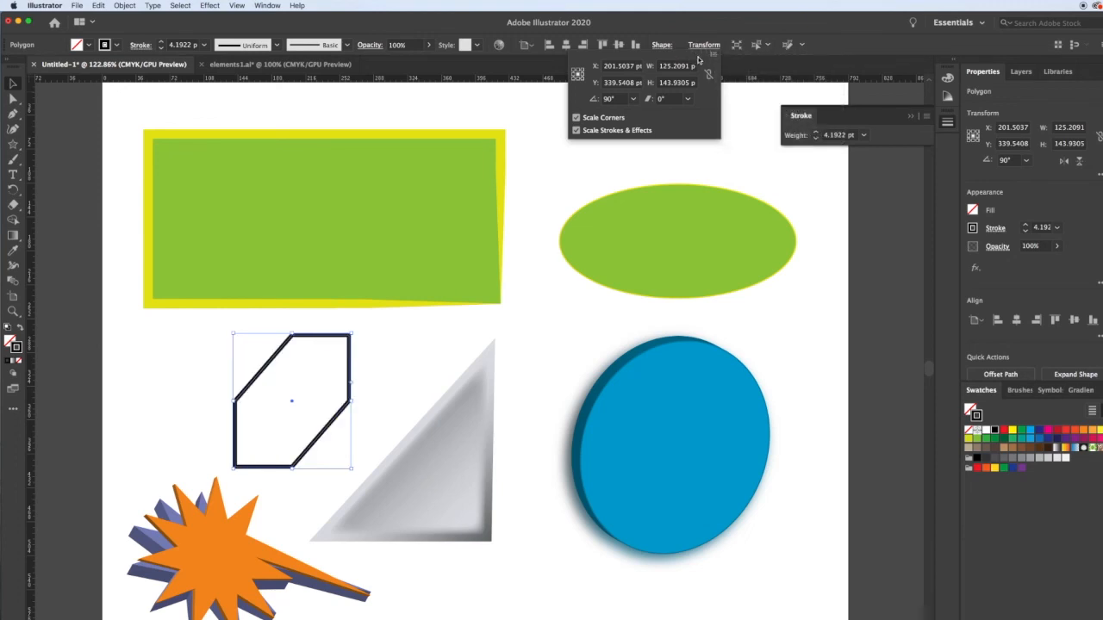